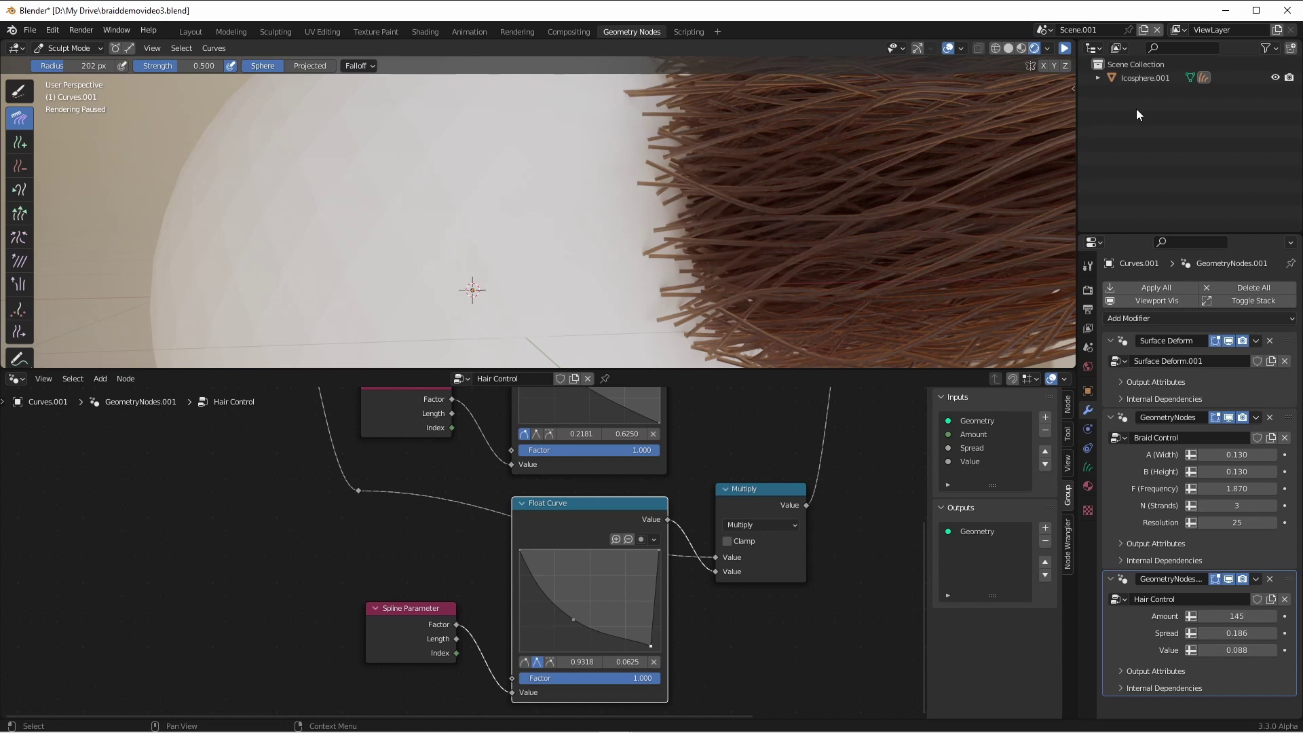
Step: View the hair and icosphere in top orthographic view with plain solid shading
key("KP_7")
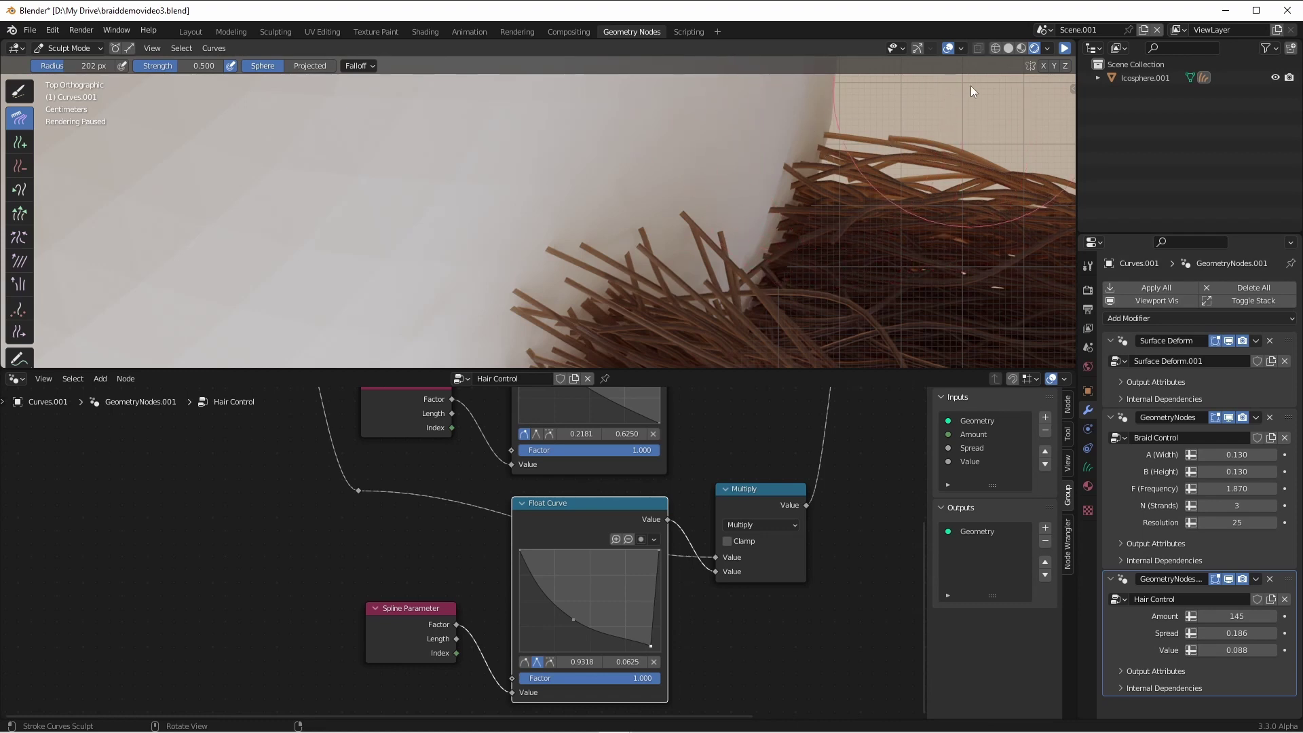
key("z")
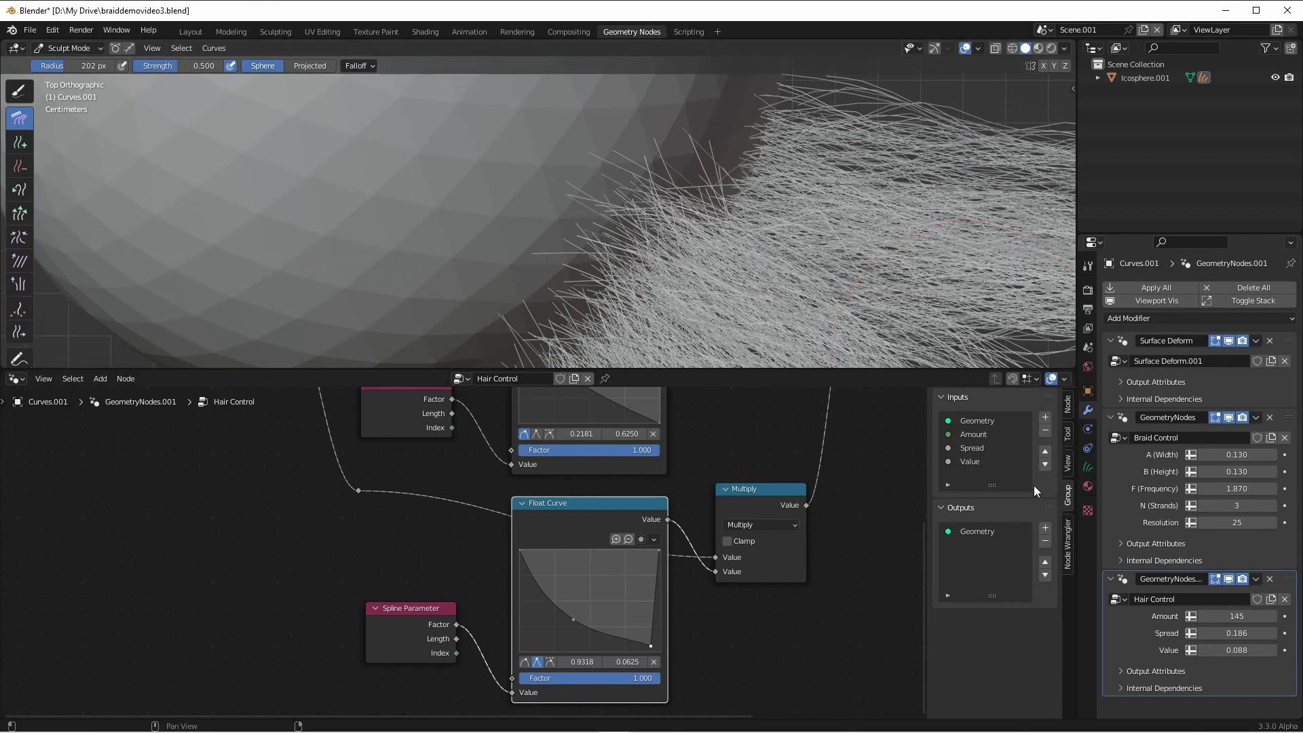
Step: Add a Geometry Nodes modifier to the hair with a new node group named 'Connect Hairs'
left_click(1138, 317)
left_click(1127, 356)
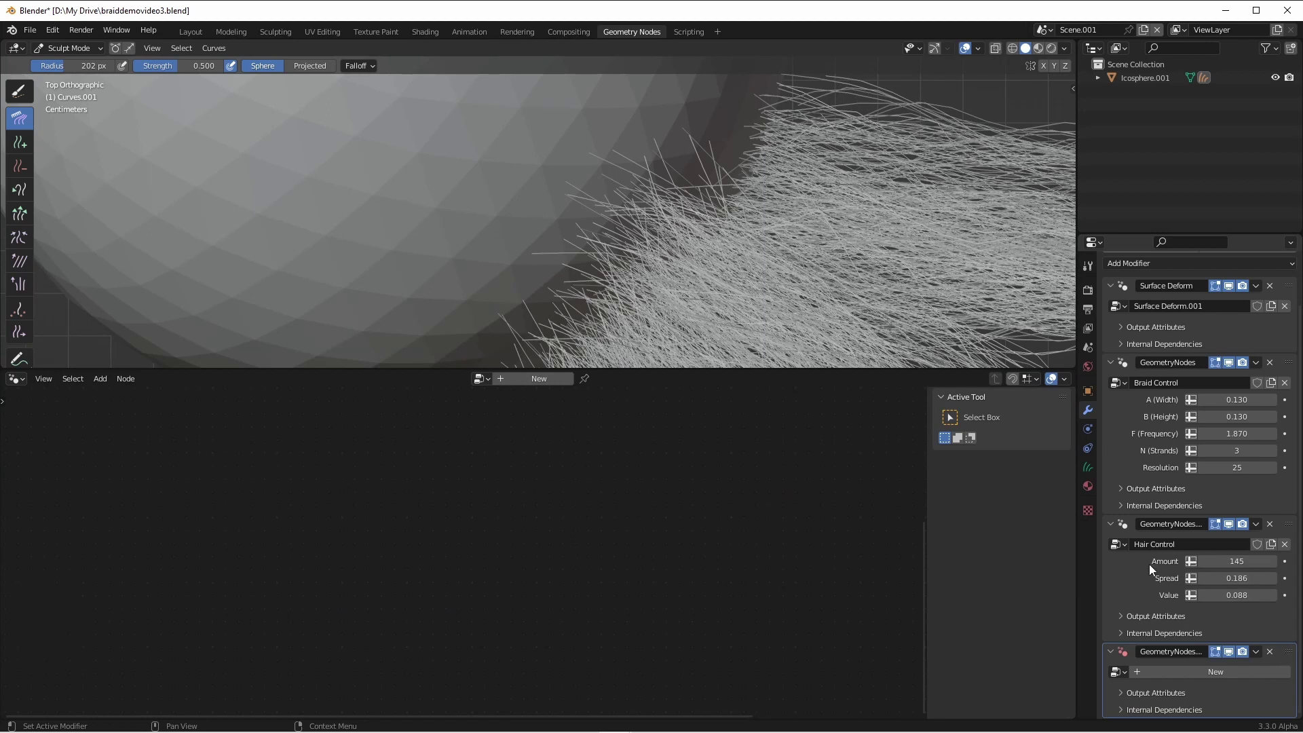
left_click(1198, 670)
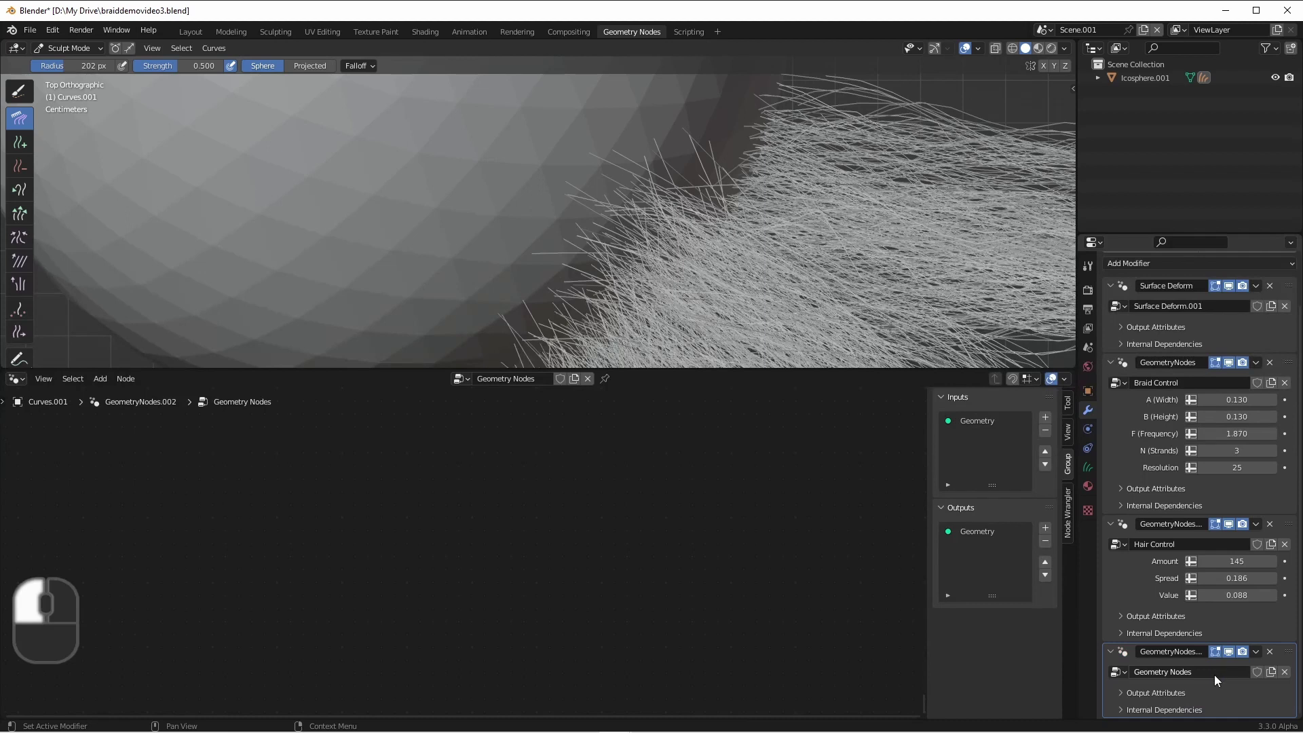
left_click(532, 378)
type("Connect Hairs")
key("Return")
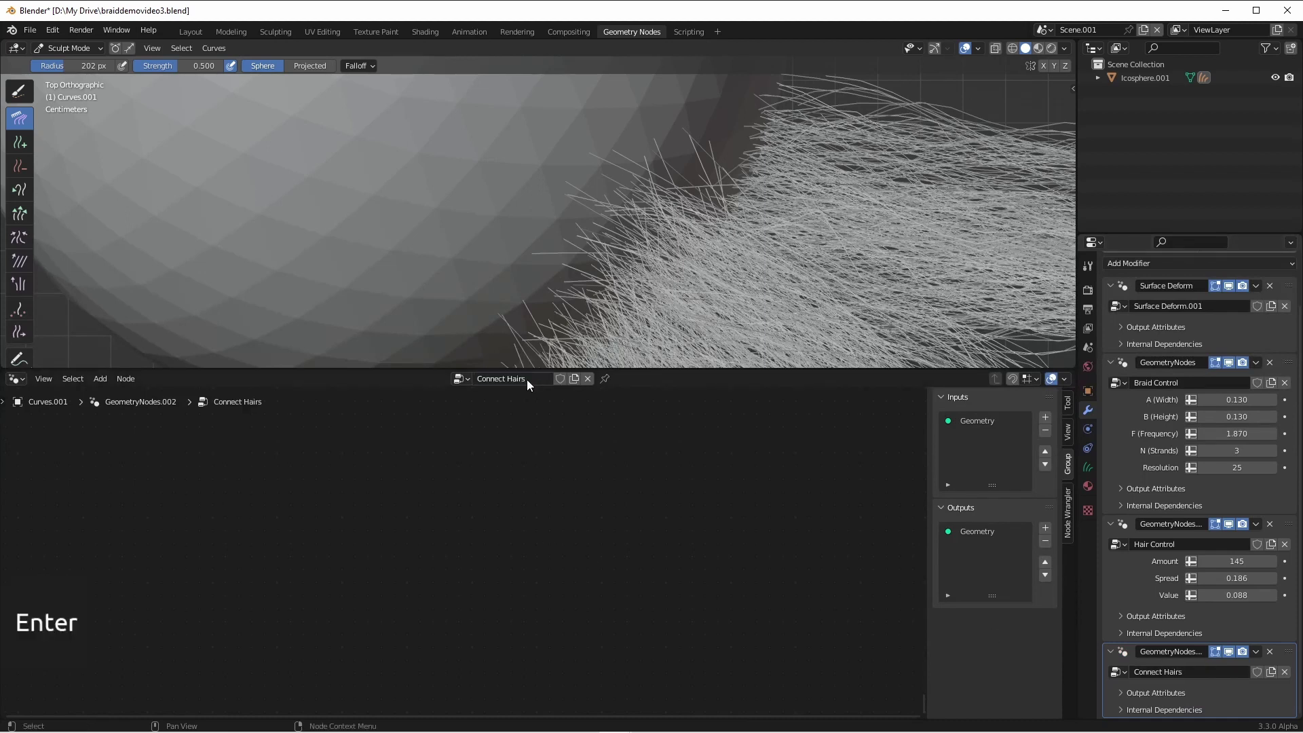
key("Home")
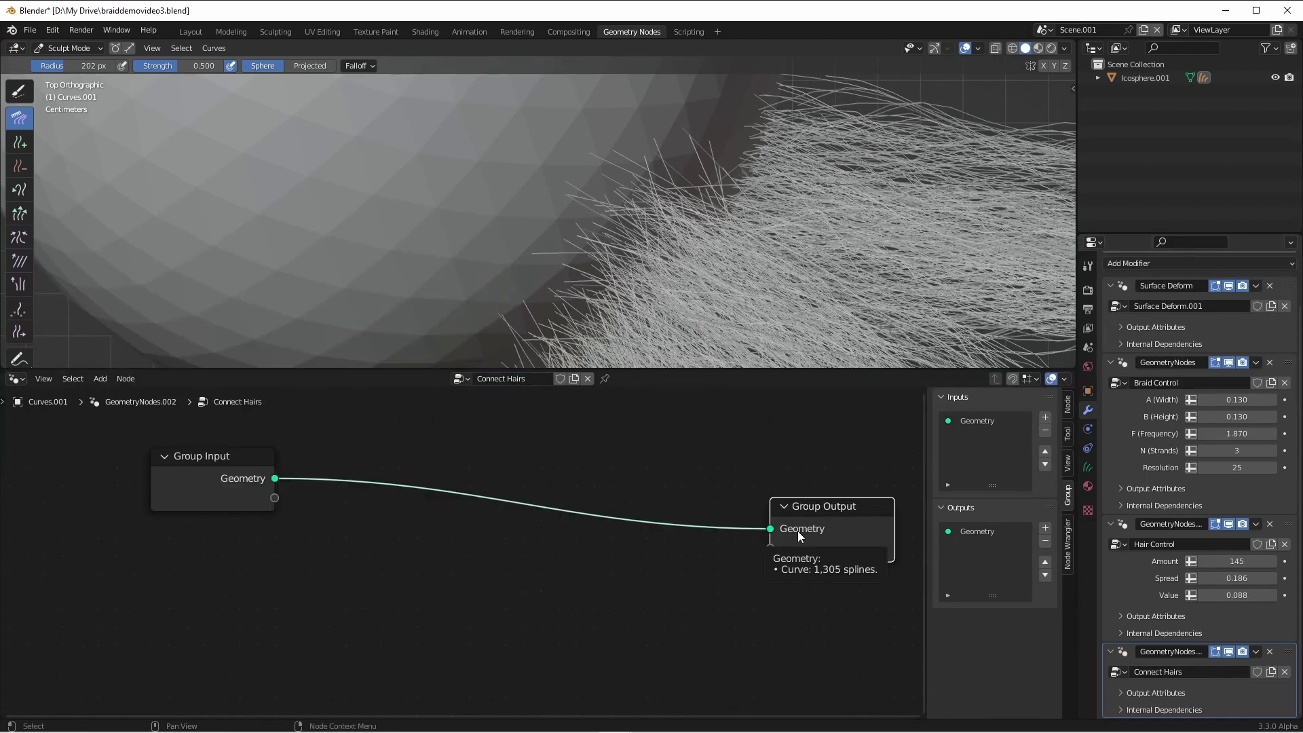
Step: Insert a Set Position node on the link between Group Input and Group Output
mouse_move(798, 536)
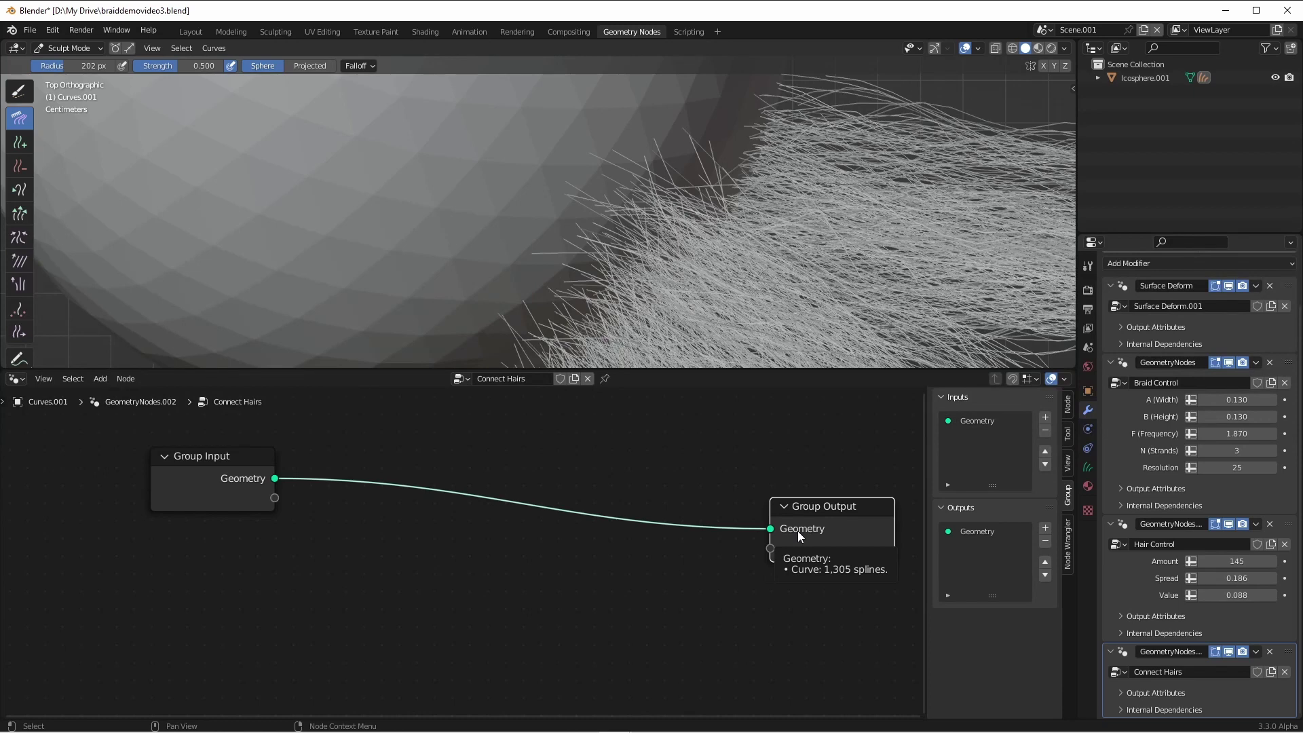
key("shift+a")
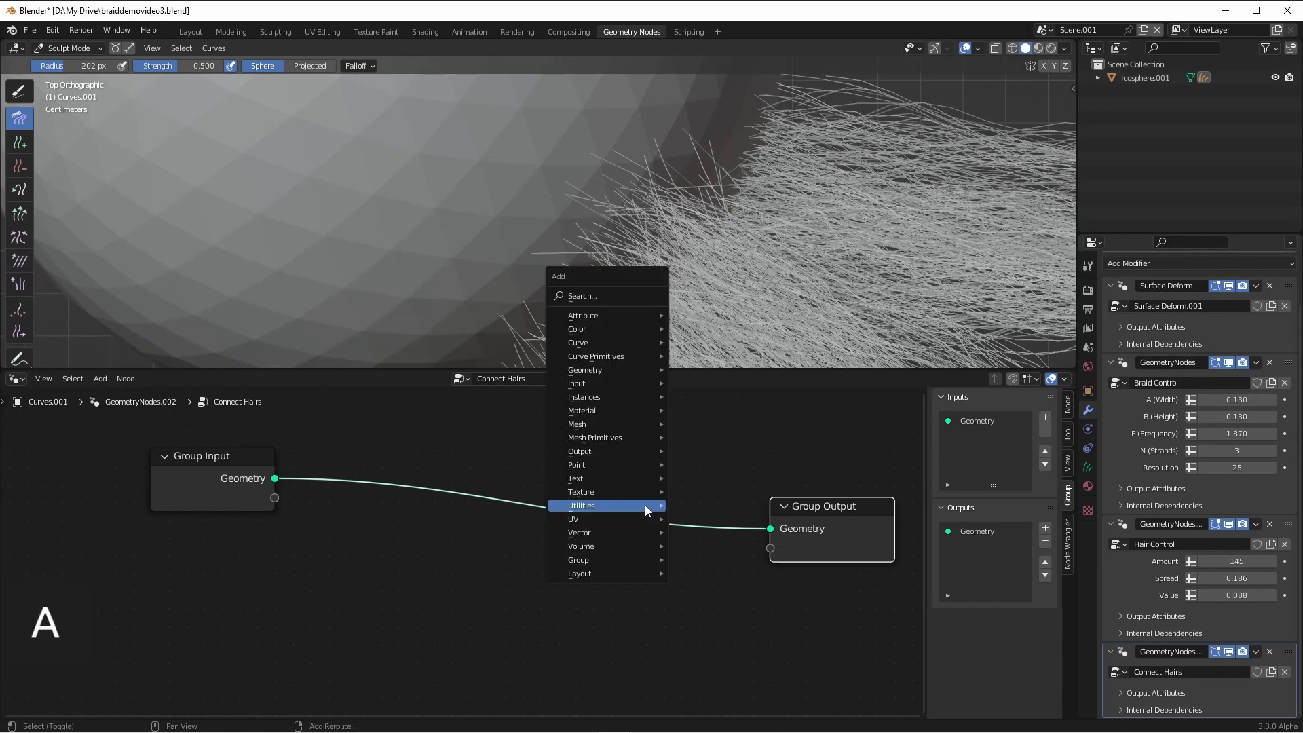
mouse_move(653, 372)
left_click(712, 548)
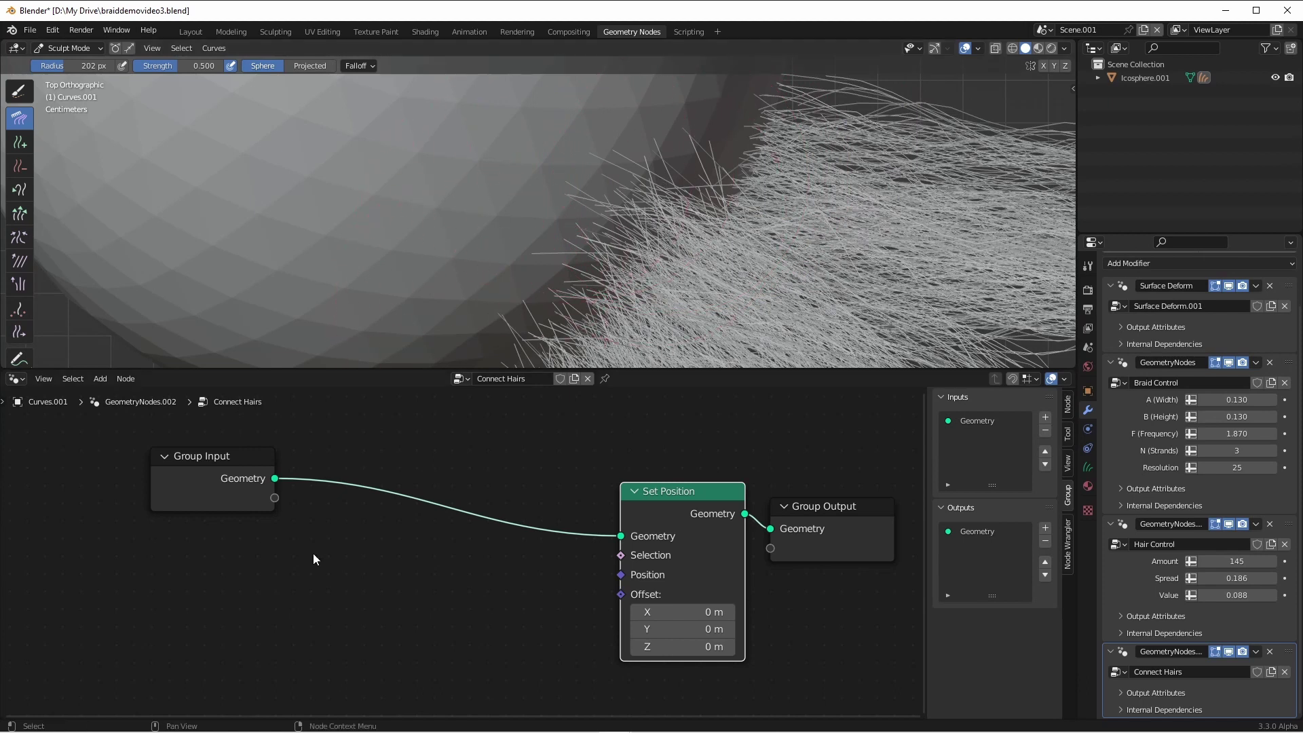
left_click_drag(258, 519, 192, 501)
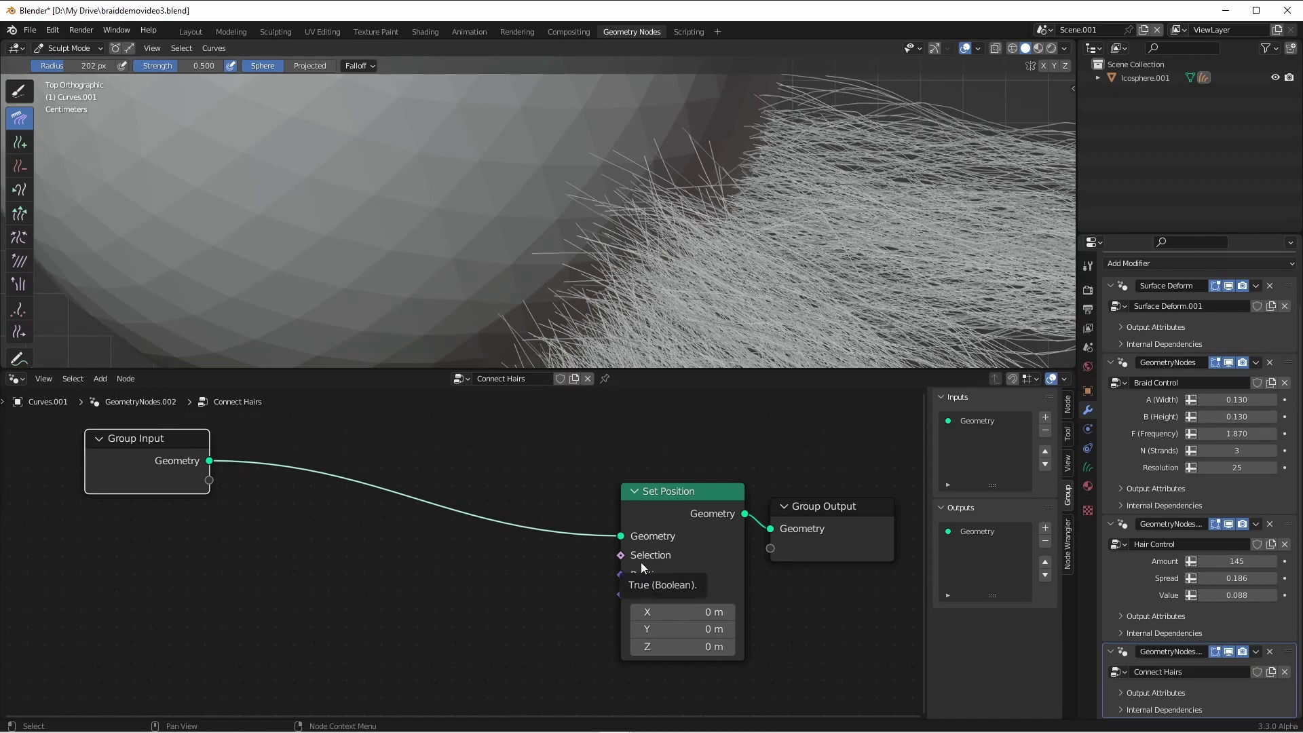
key("shift+a")
Step: Add a Spline Parameter node below Group Input
mouse_move(250, 486)
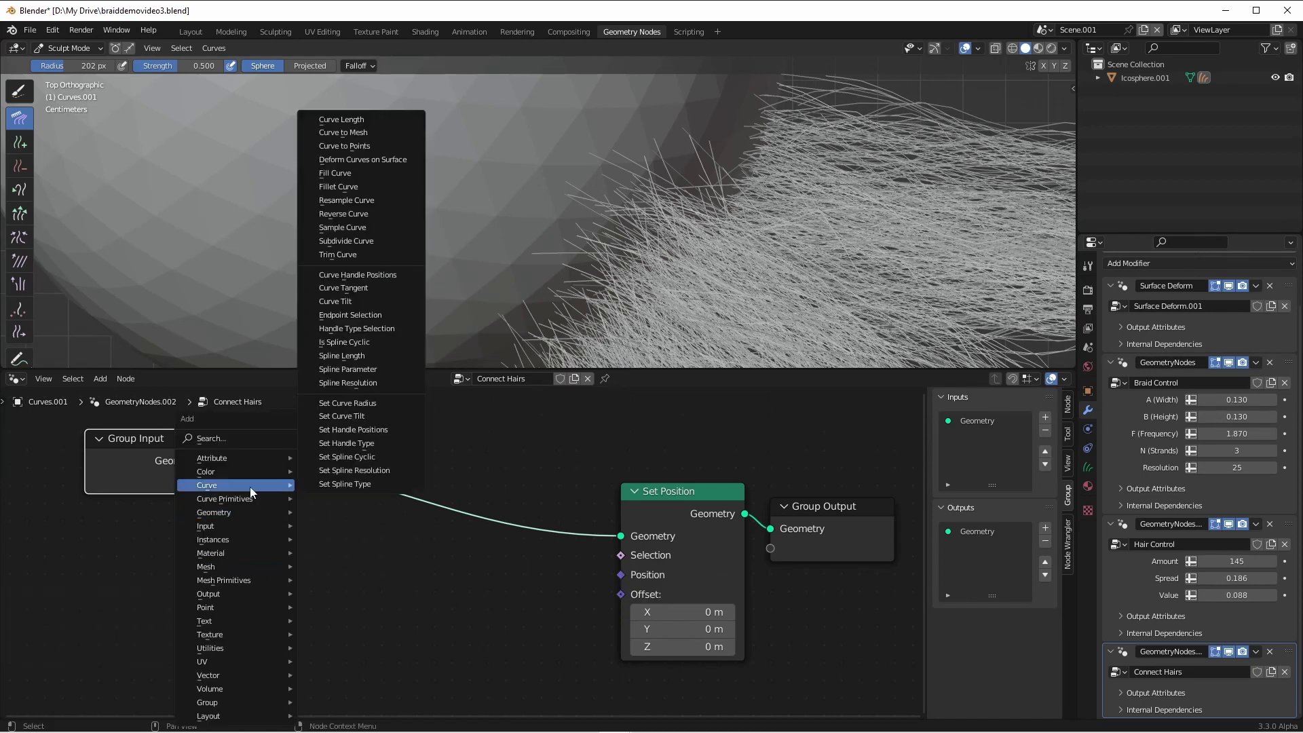
left_click(375, 369)
left_click(293, 589)
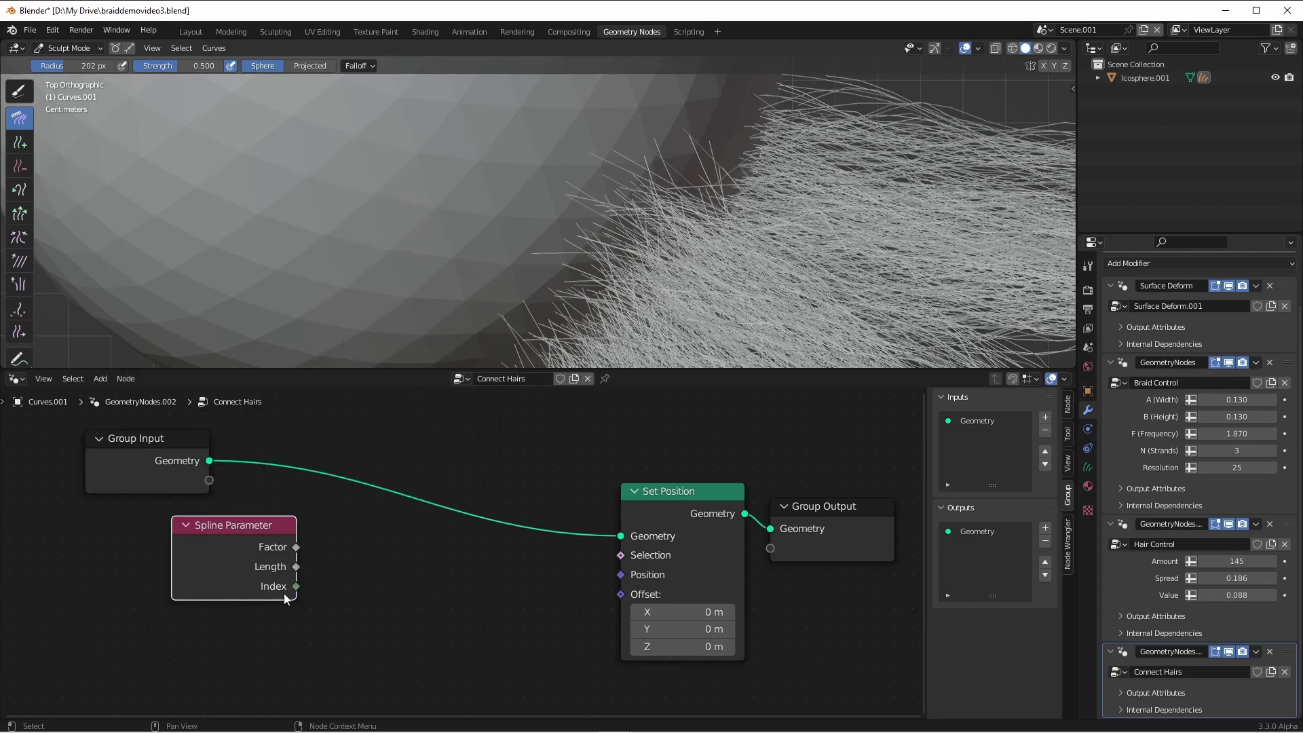
mouse_move(274, 590)
Step: Compare the Index to 0 with an Equal node and feed its Result into Set Position's Selection
left_click_drag(295, 587, 440, 561)
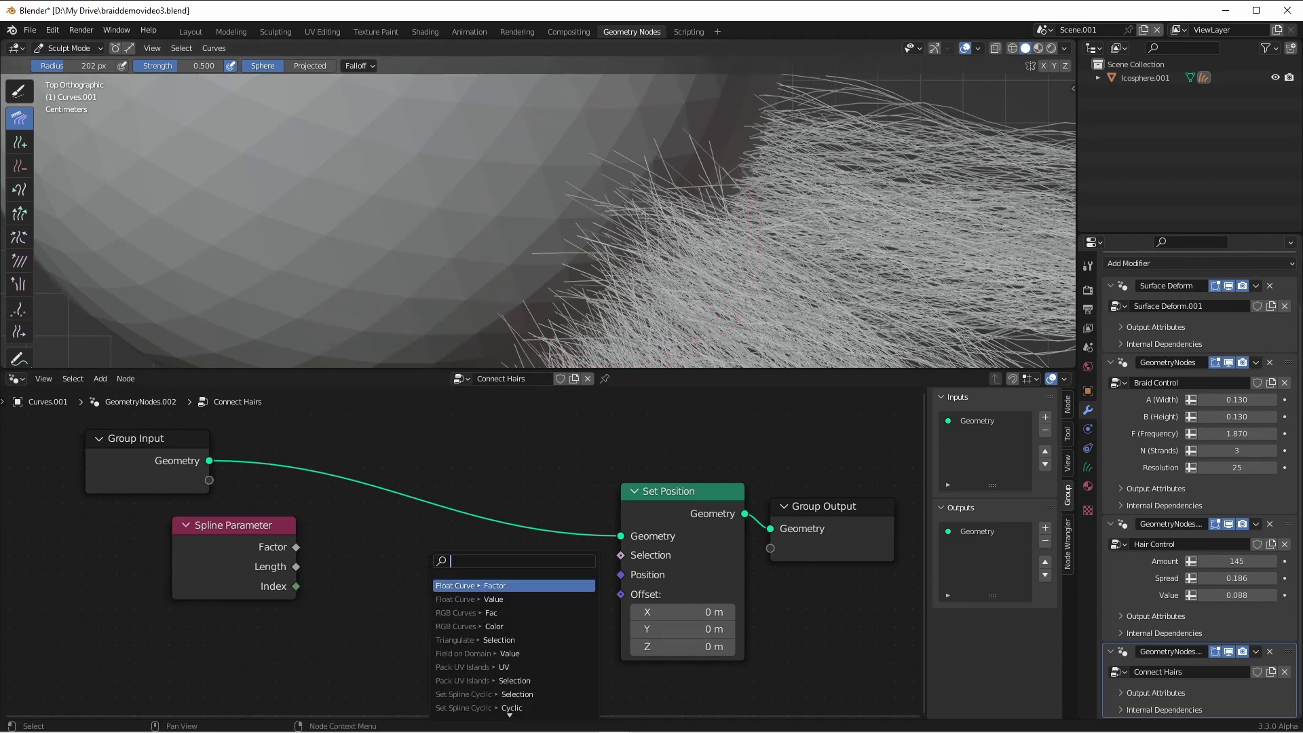
type("eq")
left_click(457, 585)
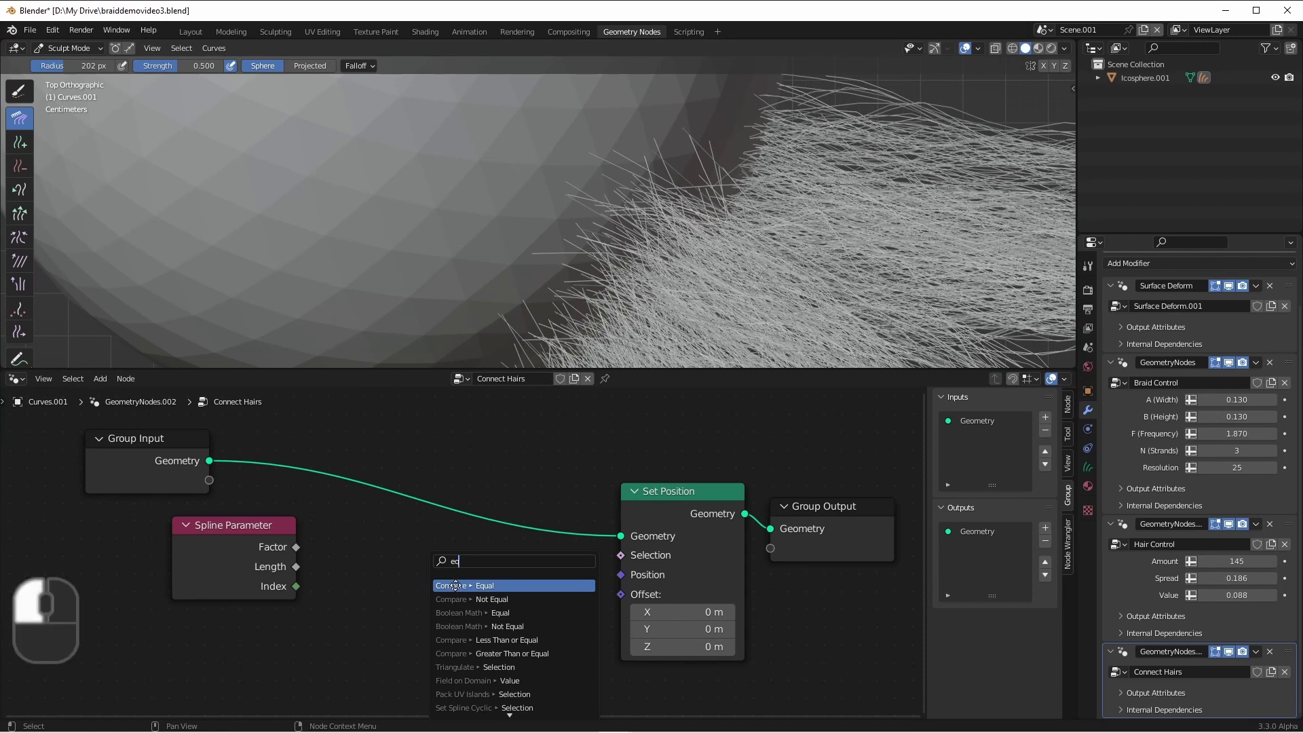
left_click(352, 584)
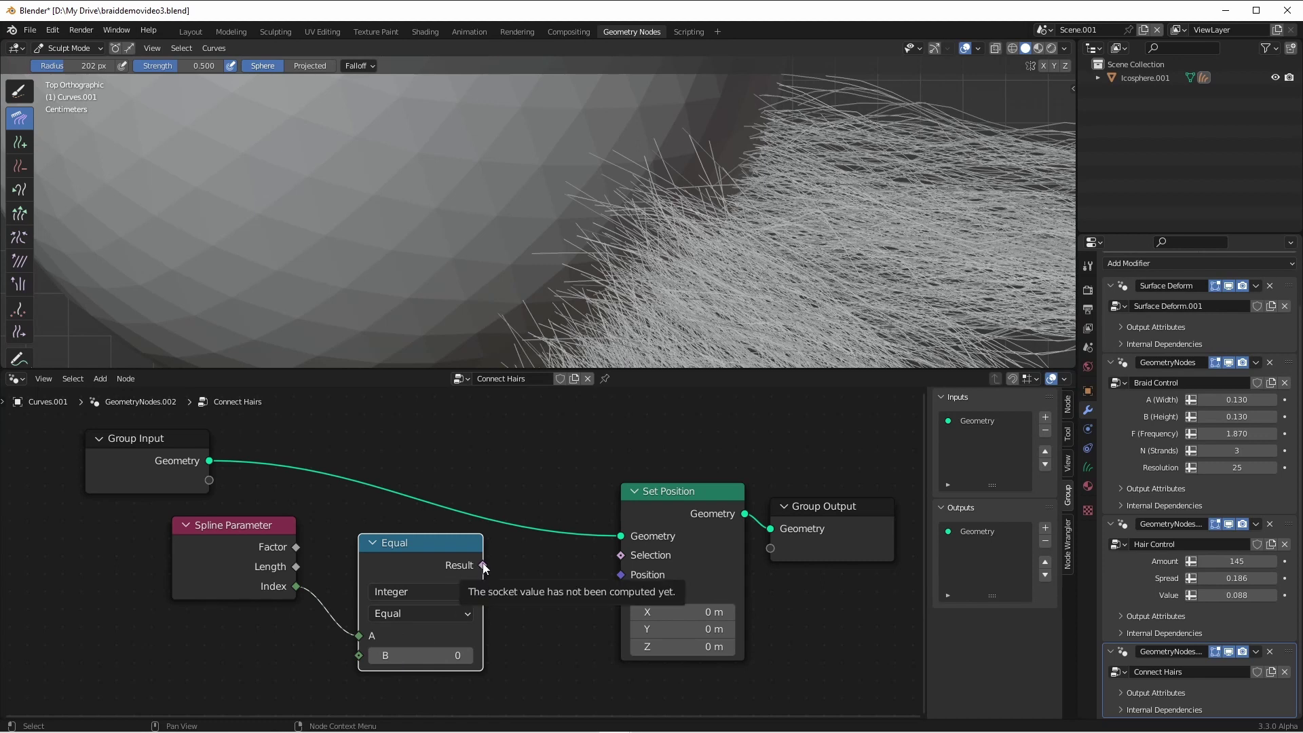
left_click_drag(484, 568, 620, 555)
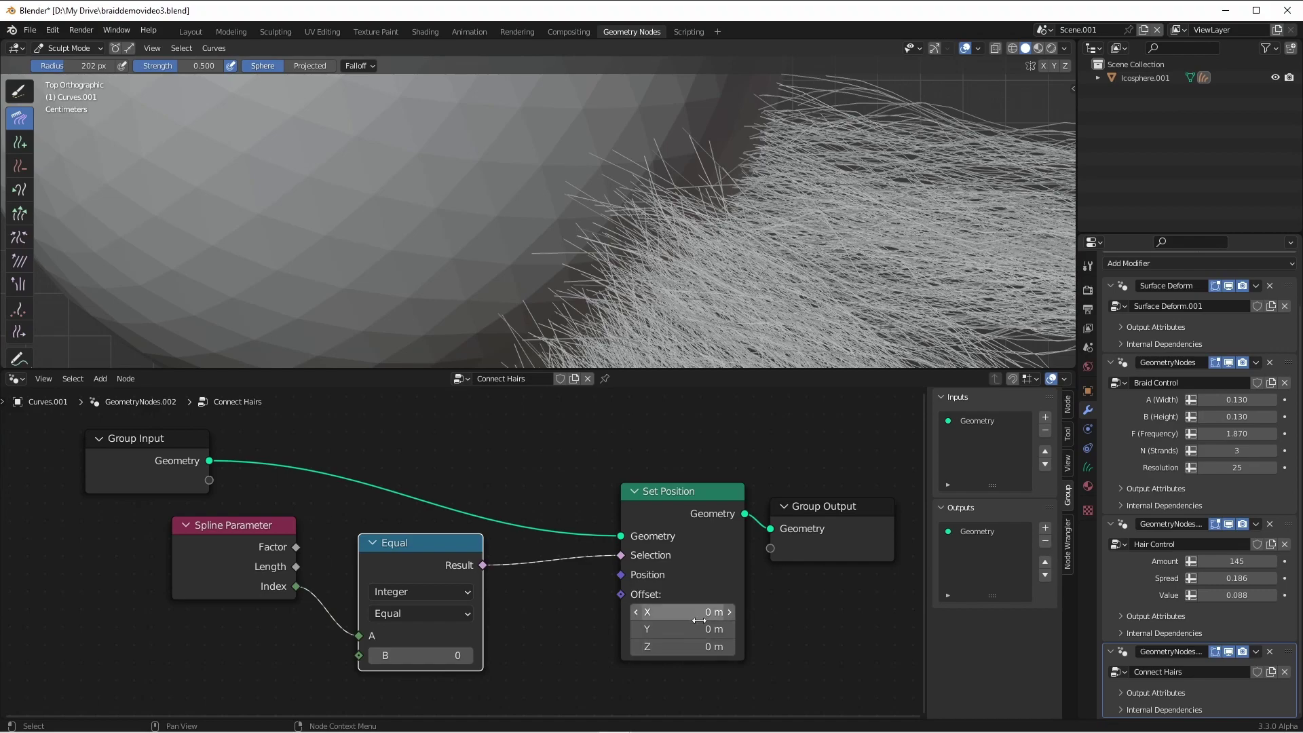
mouse_move(695, 612)
left_mouse_down()
mouse_move(673, 612)
mouse_move(728, 612)
mouse_move(689, 612)
mouse_move(703, 612)
left_mouse_up()
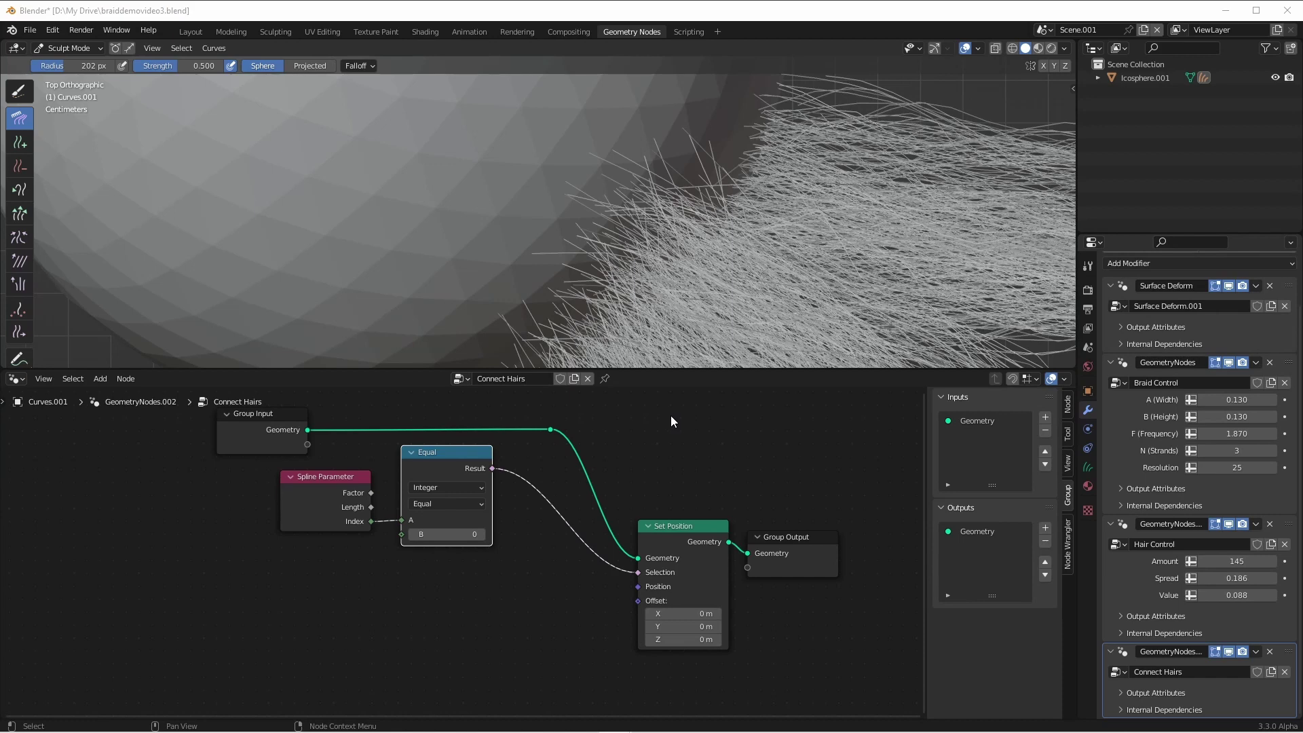
Step: Return to Object Mode, deselect the hair, and move Group Input further left
key("ctrl+Tab")
middle_click_drag(631, 285, 599, 140)
left_click(600, 138)
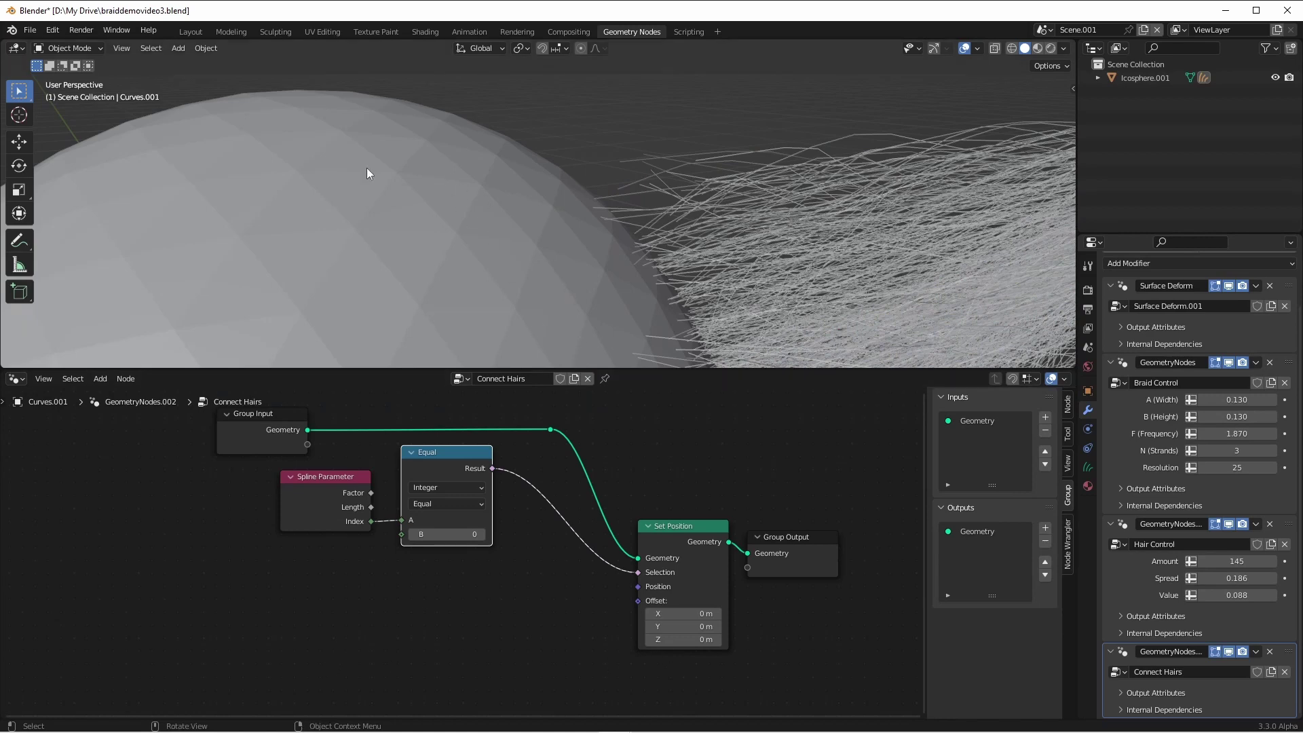
left_click_drag(292, 437, 144, 445)
Step: Add an Object Info node, expose its Object as a group input, and set it to Icosphere.001
key("shift+a")
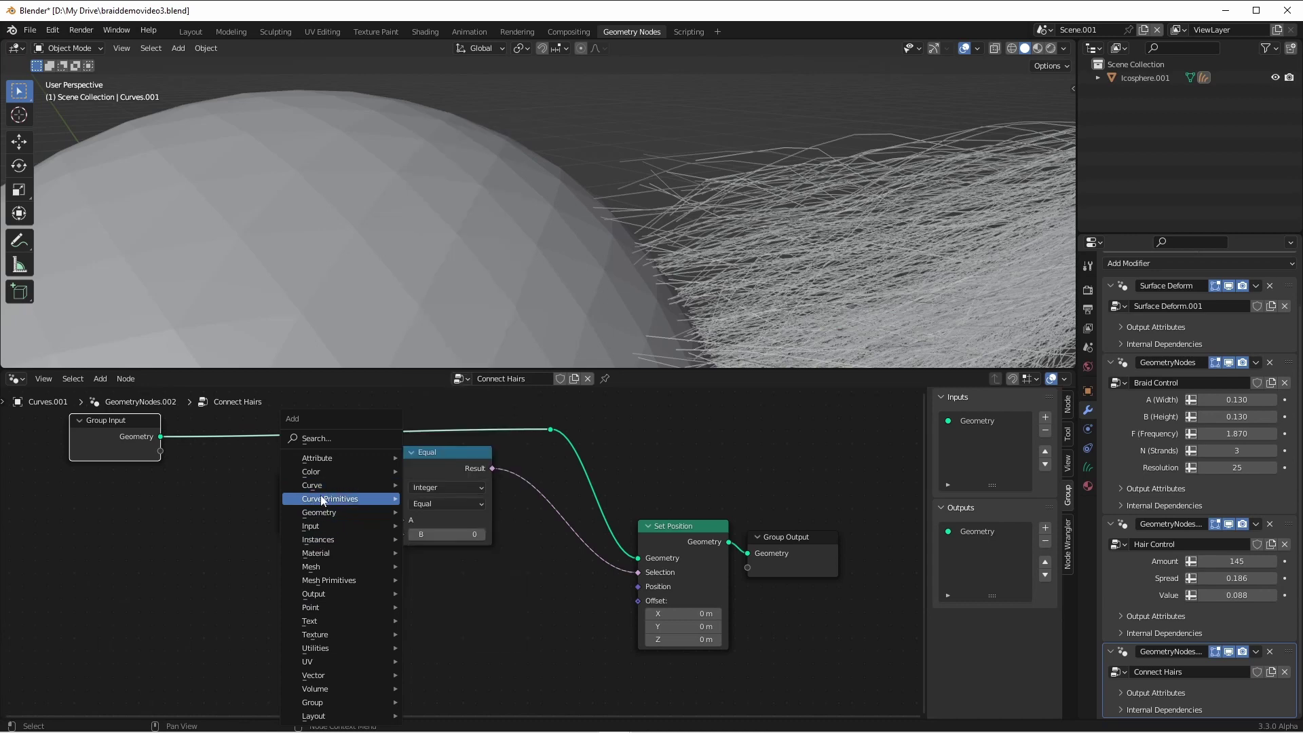
mouse_move(322, 551)
mouse_move(328, 527)
left_click(446, 386)
left_click(279, 551)
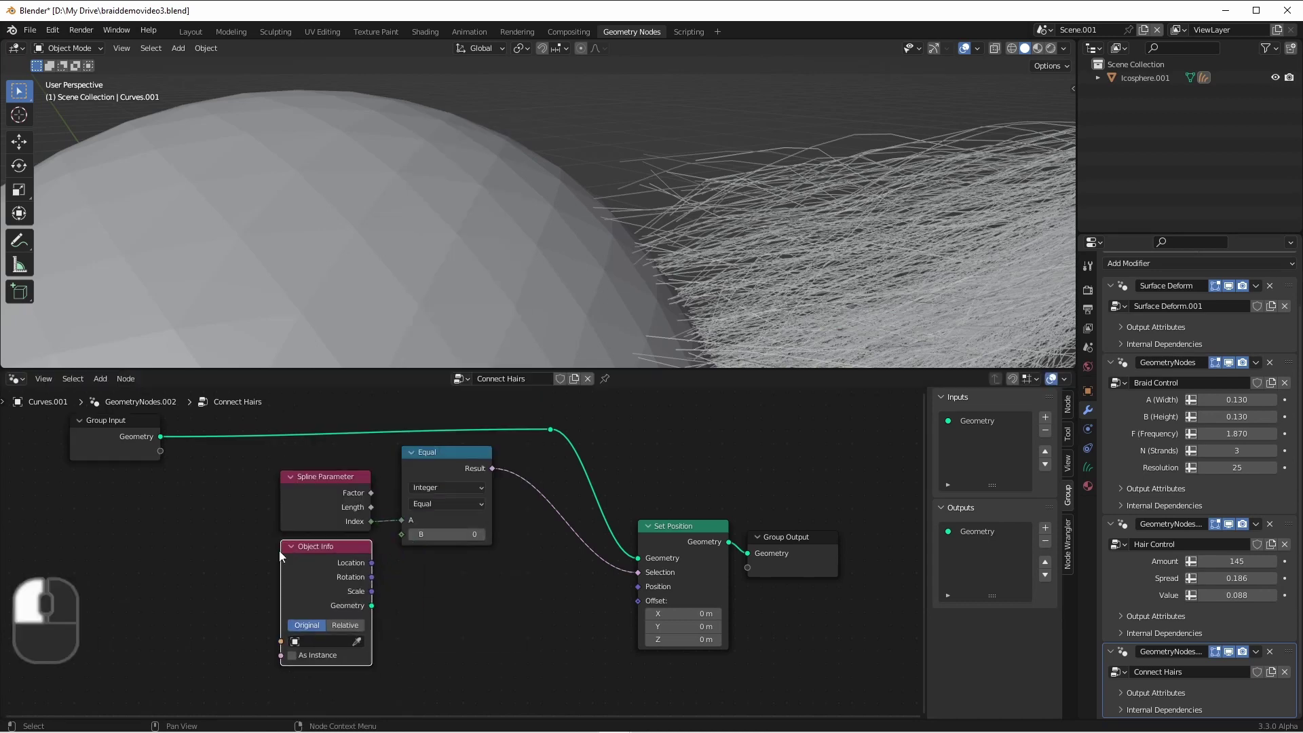
left_click_drag(160, 450, 281, 638)
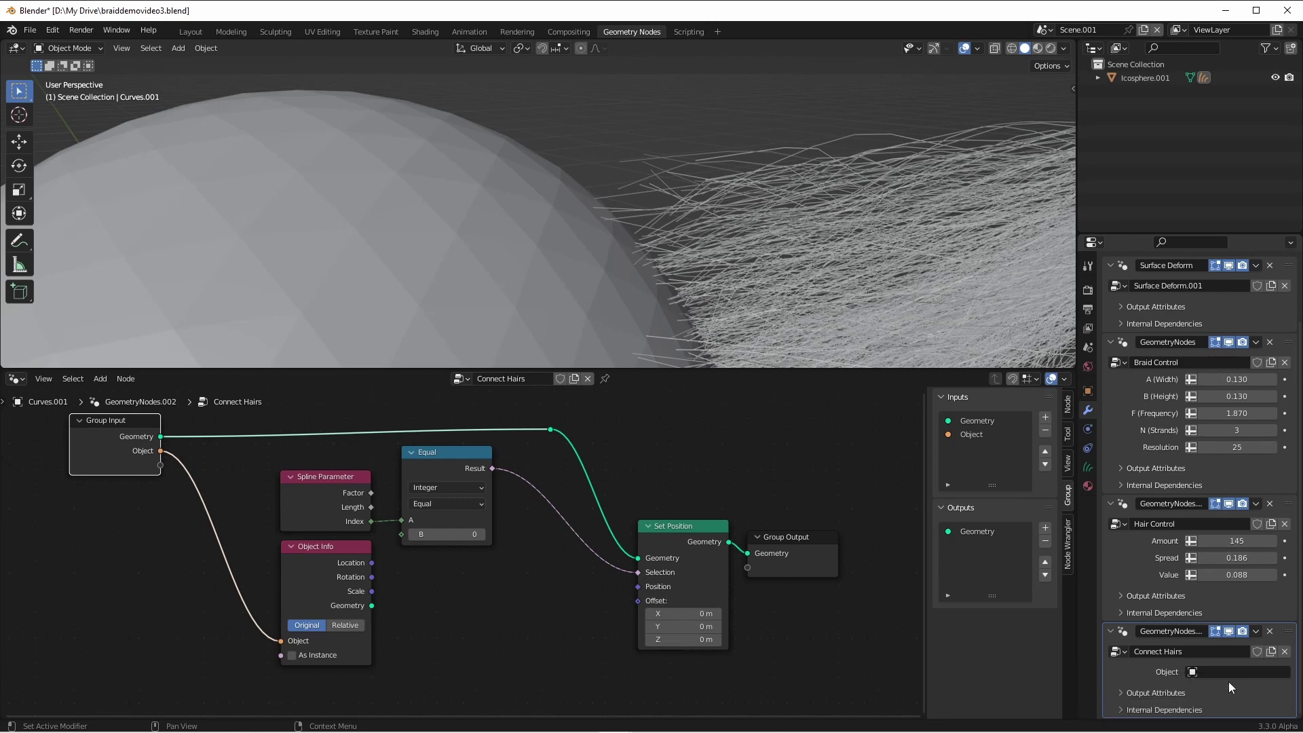
left_click(1238, 672)
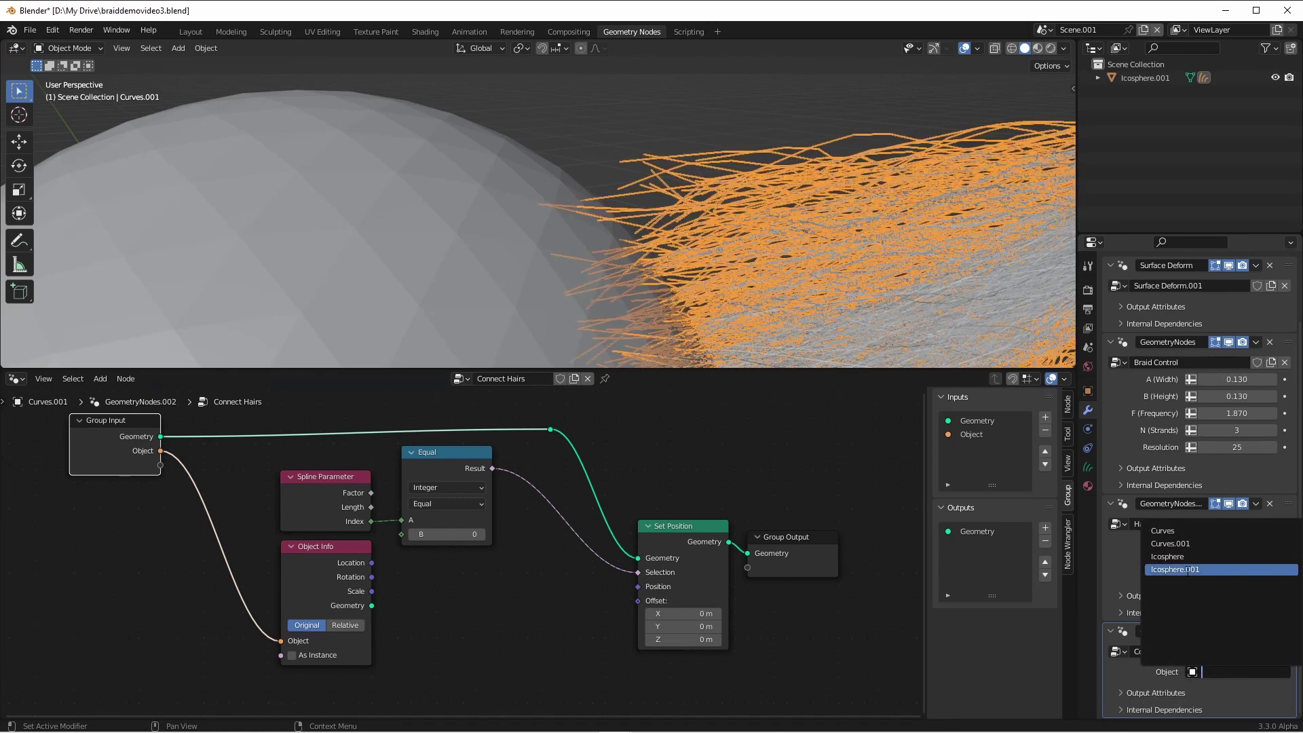
left_click(1176, 569)
left_click(476, 643)
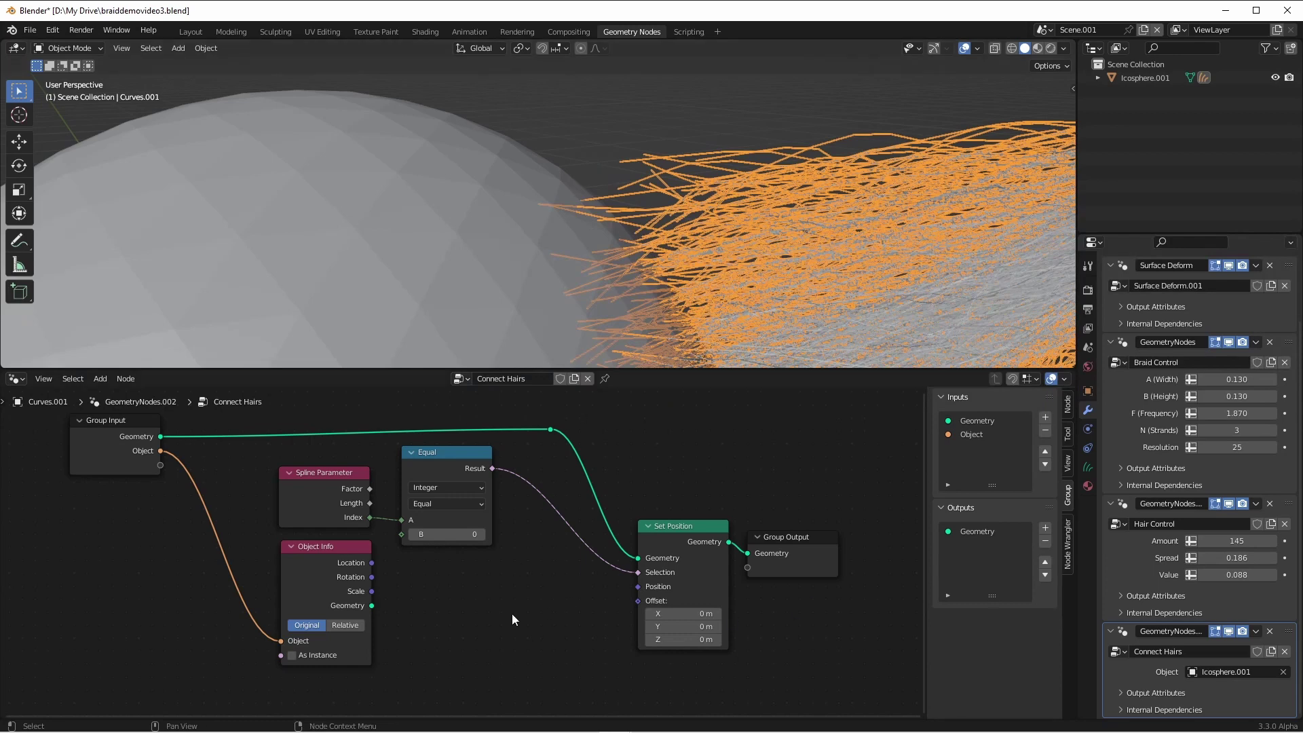
Step: Add a Vector Transfer Attribute node sourcing Object Info's Geometry
key("shift+a")
mouse_move(422, 463)
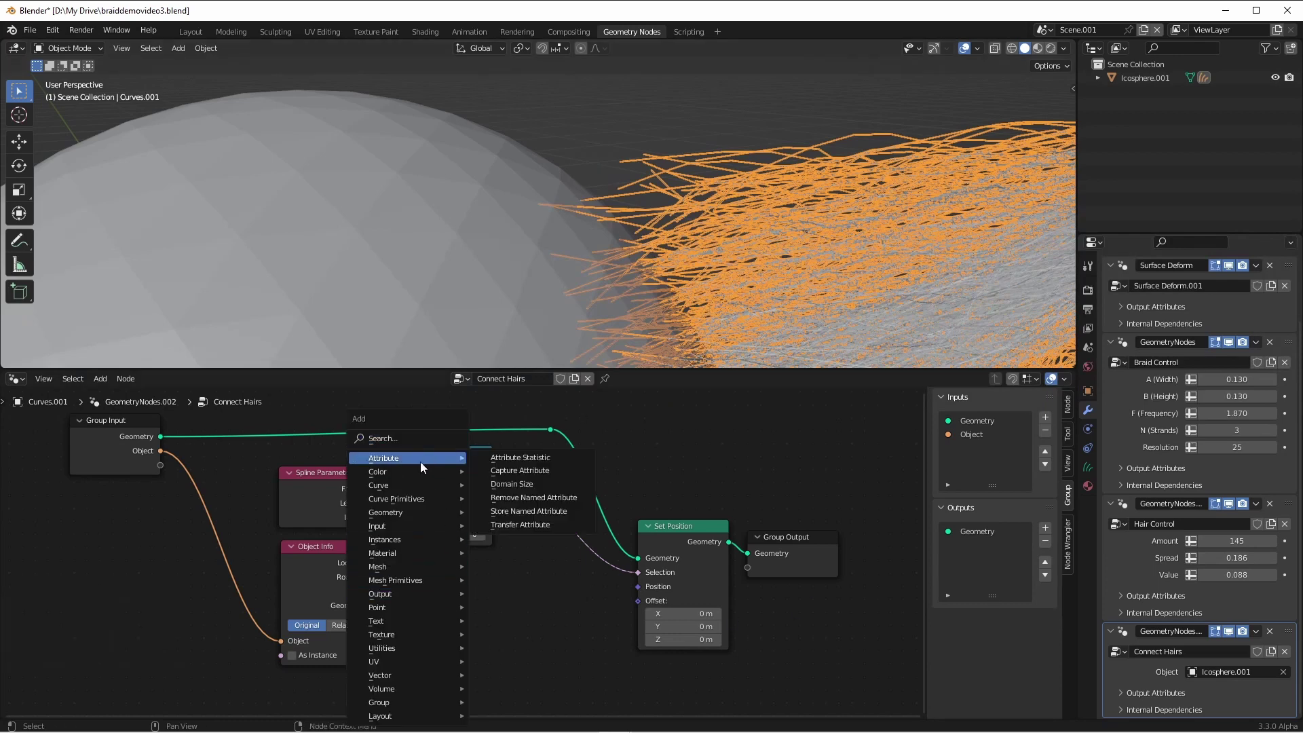
left_click(520, 525)
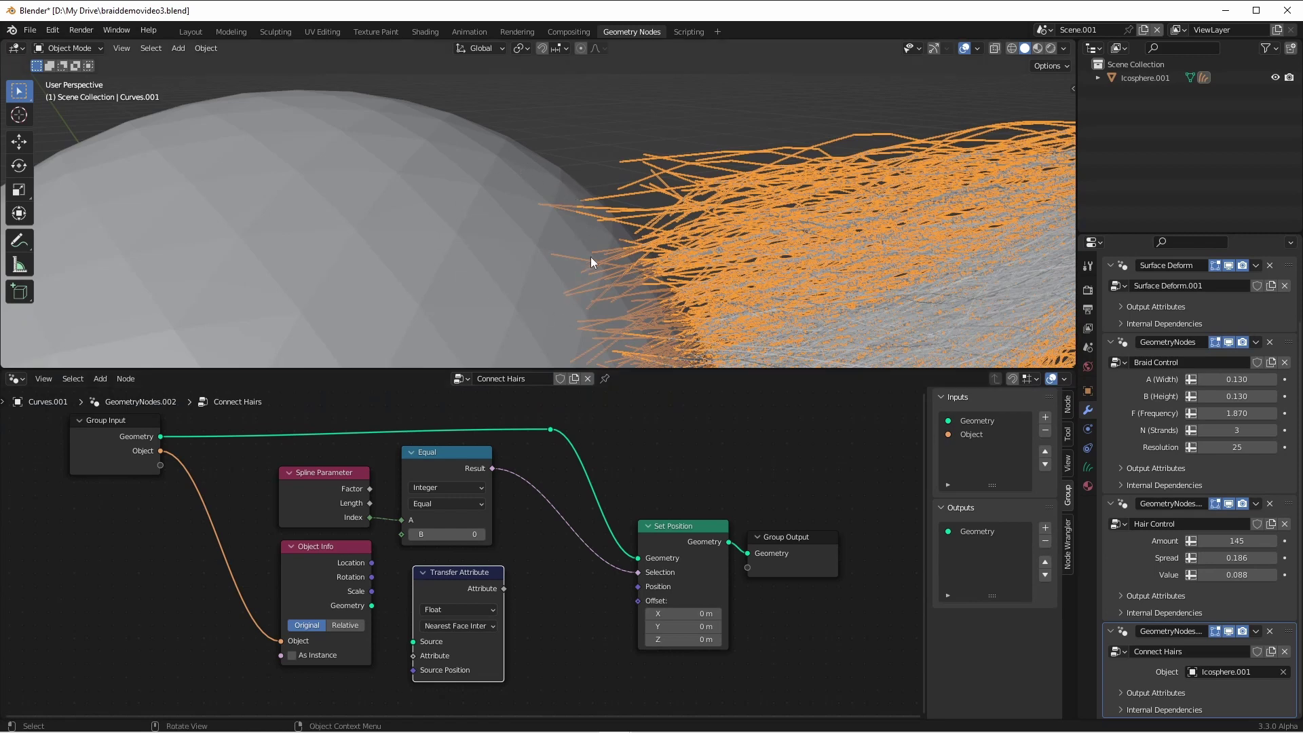
left_click_drag(372, 605, 412, 641)
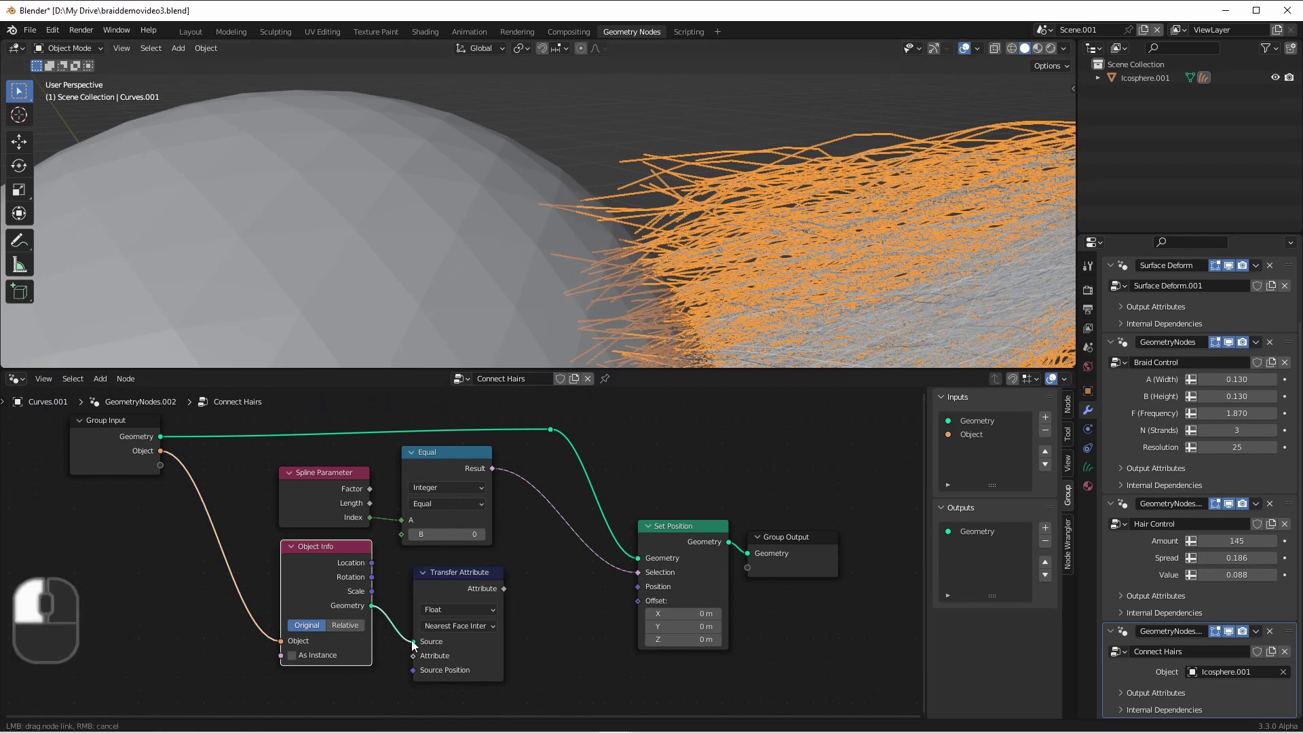
middle_click_drag(407, 643, 436, 504, "shift")
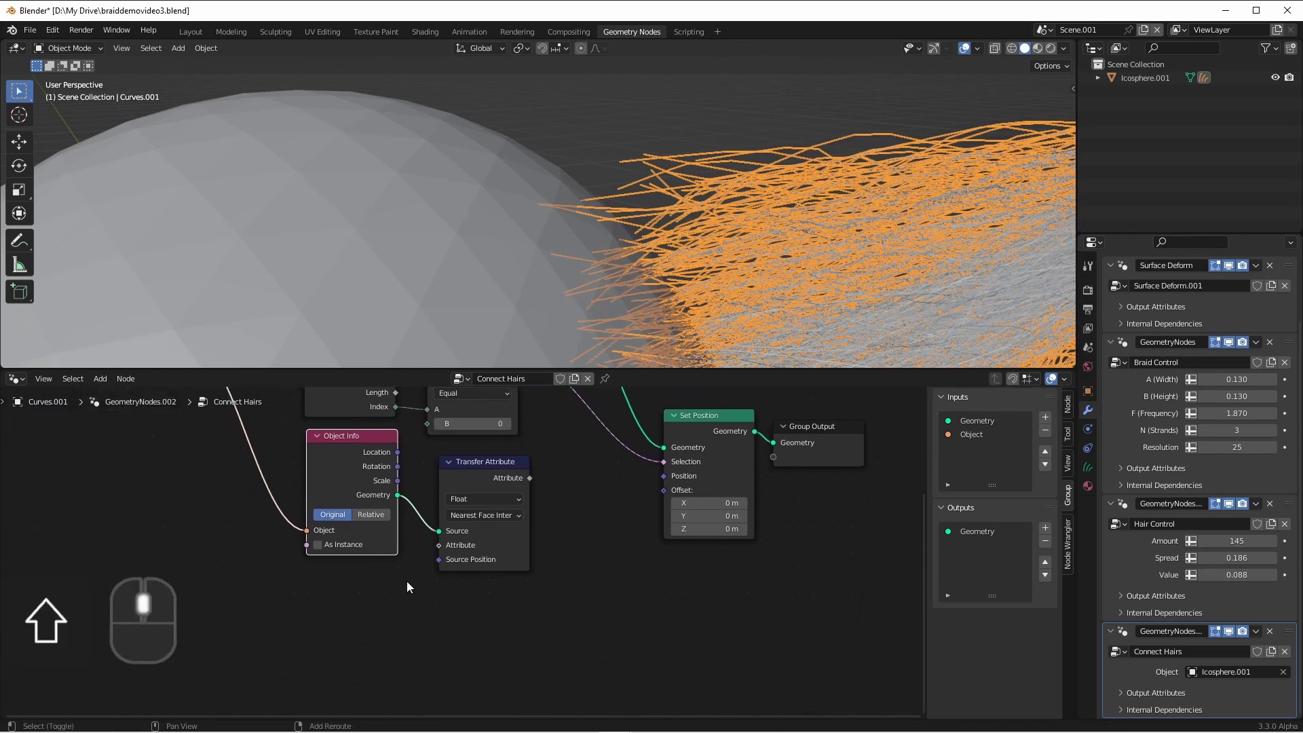
left_click(485, 499)
left_click(479, 543)
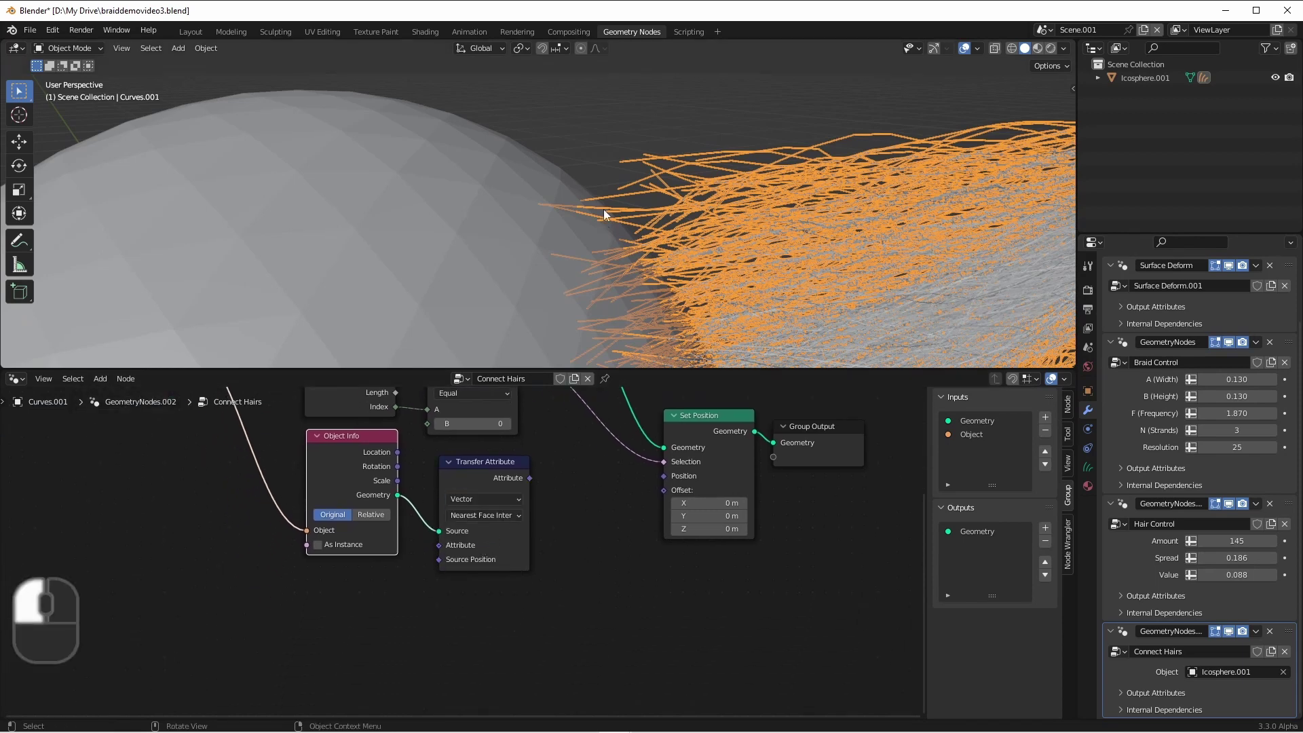
left_click_drag(491, 462, 492, 481)
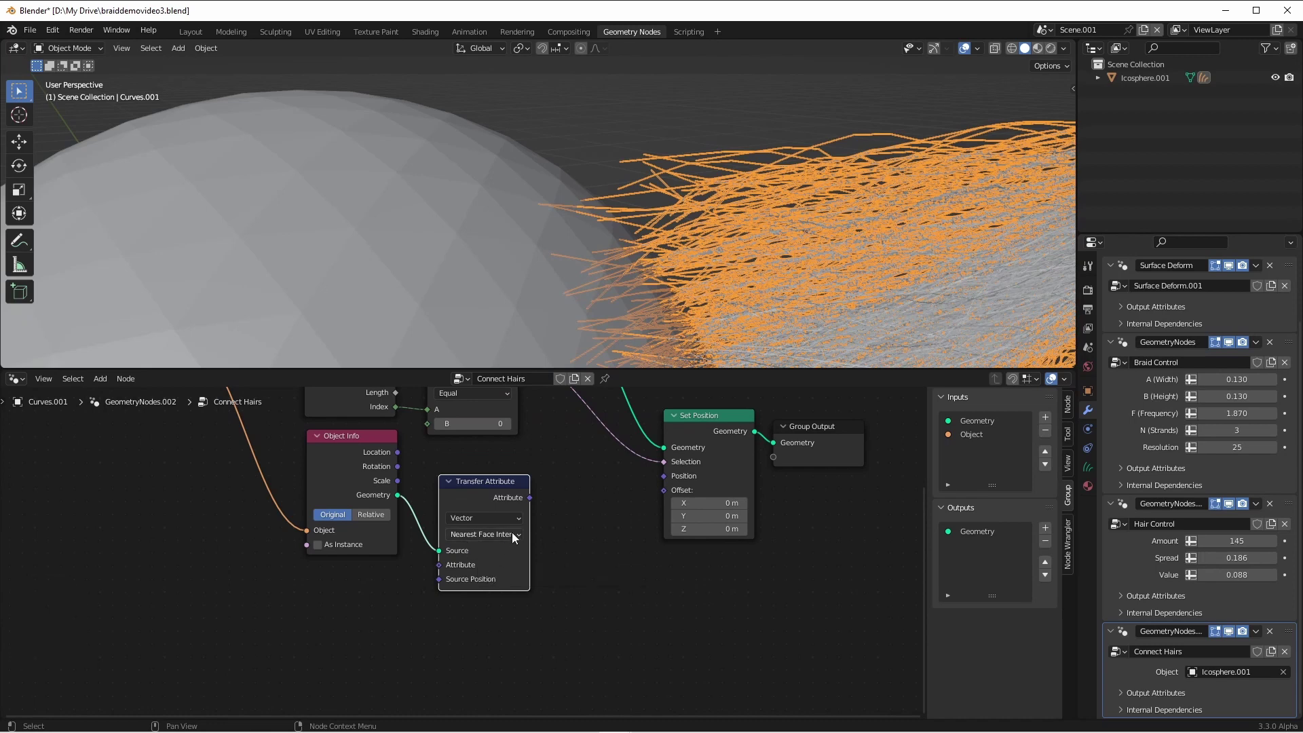
Step: Transfer the Position attribute and drive Set Position's Position with the result
key("shift+a")
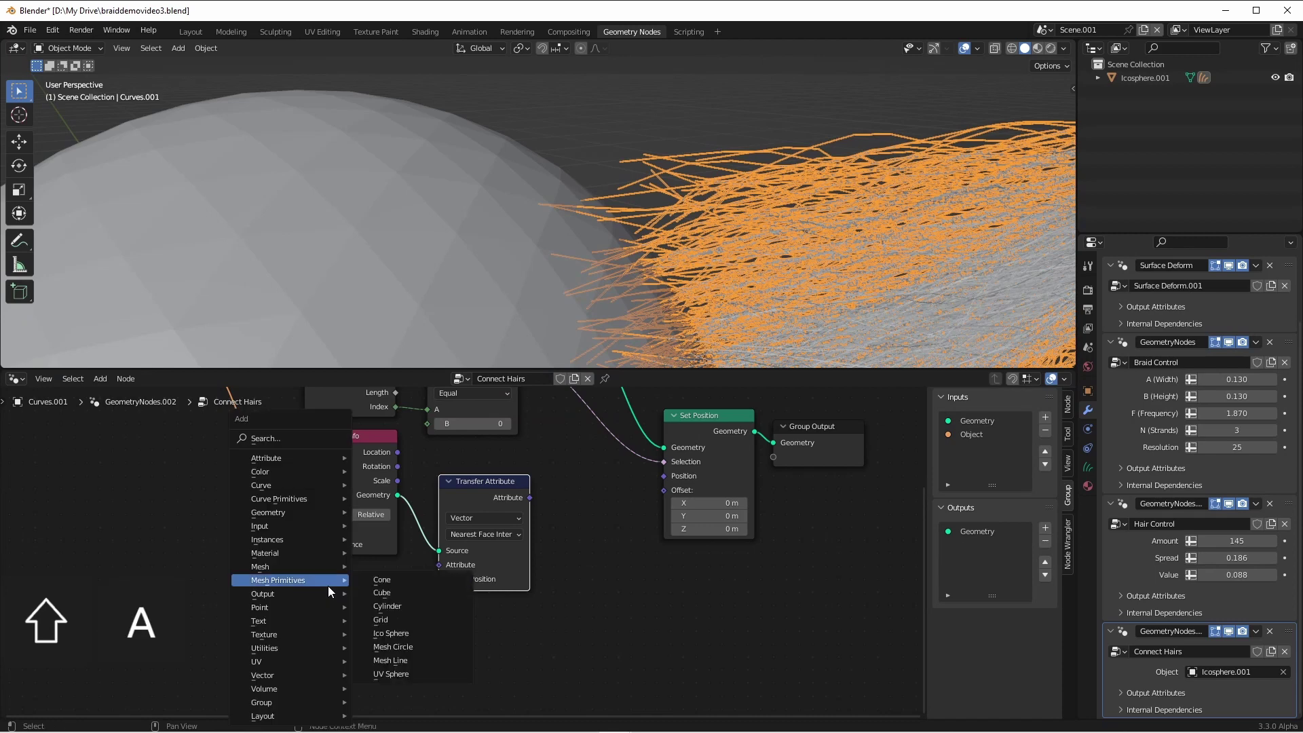
mouse_move(284, 528)
left_click(444, 506)
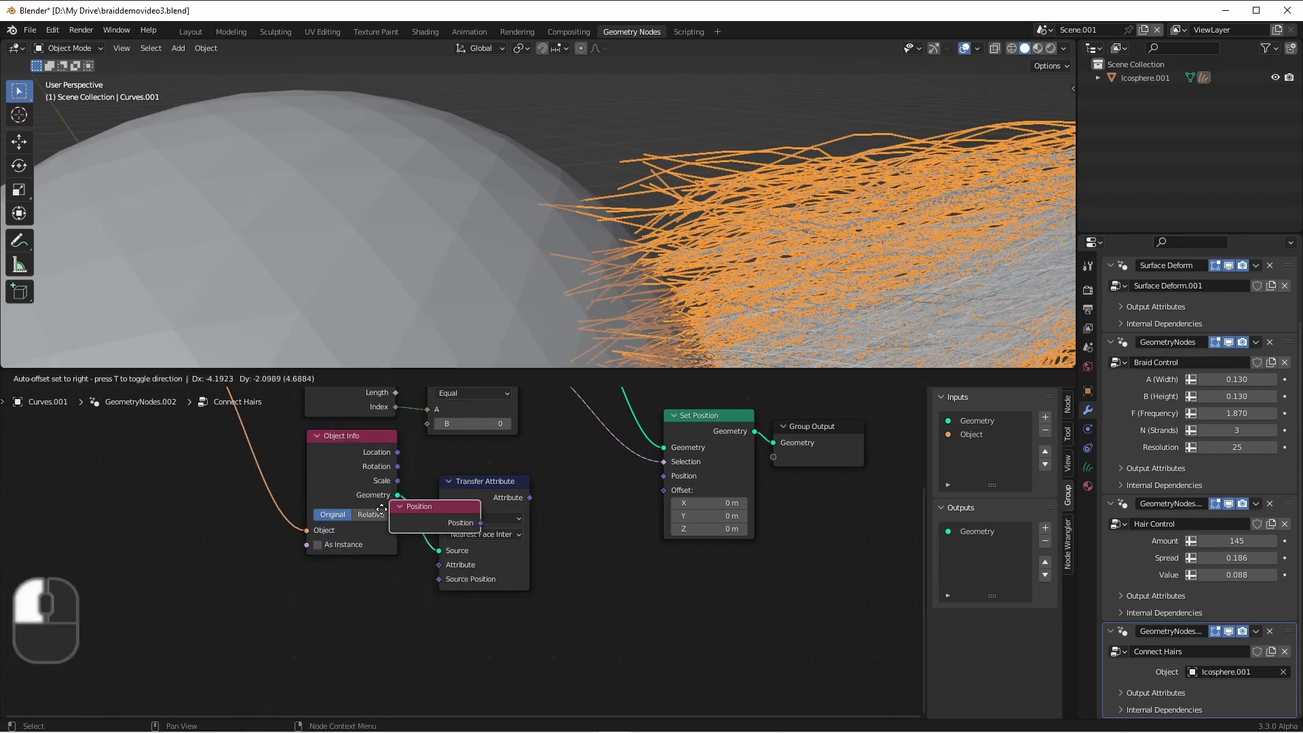
left_click(305, 566)
left_click_drag(399, 587, 439, 564)
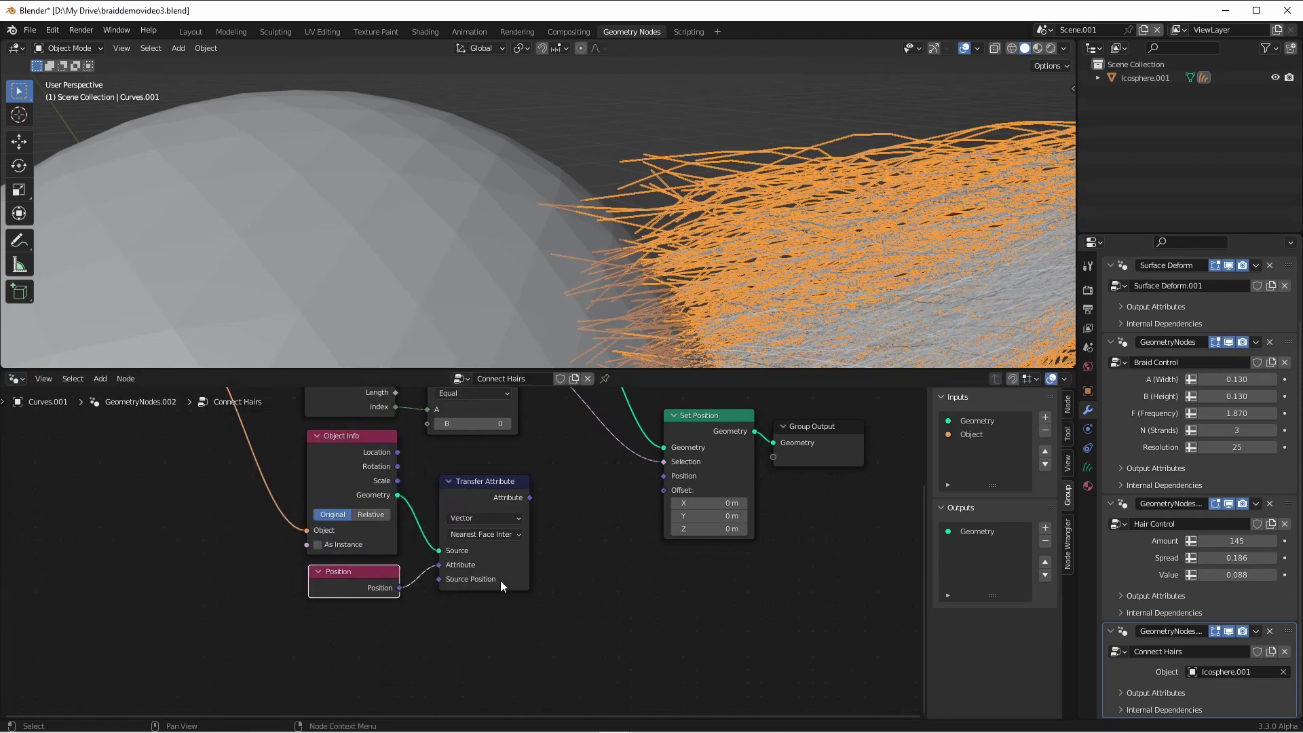
scroll(502, 579, "up", 3, "shift")
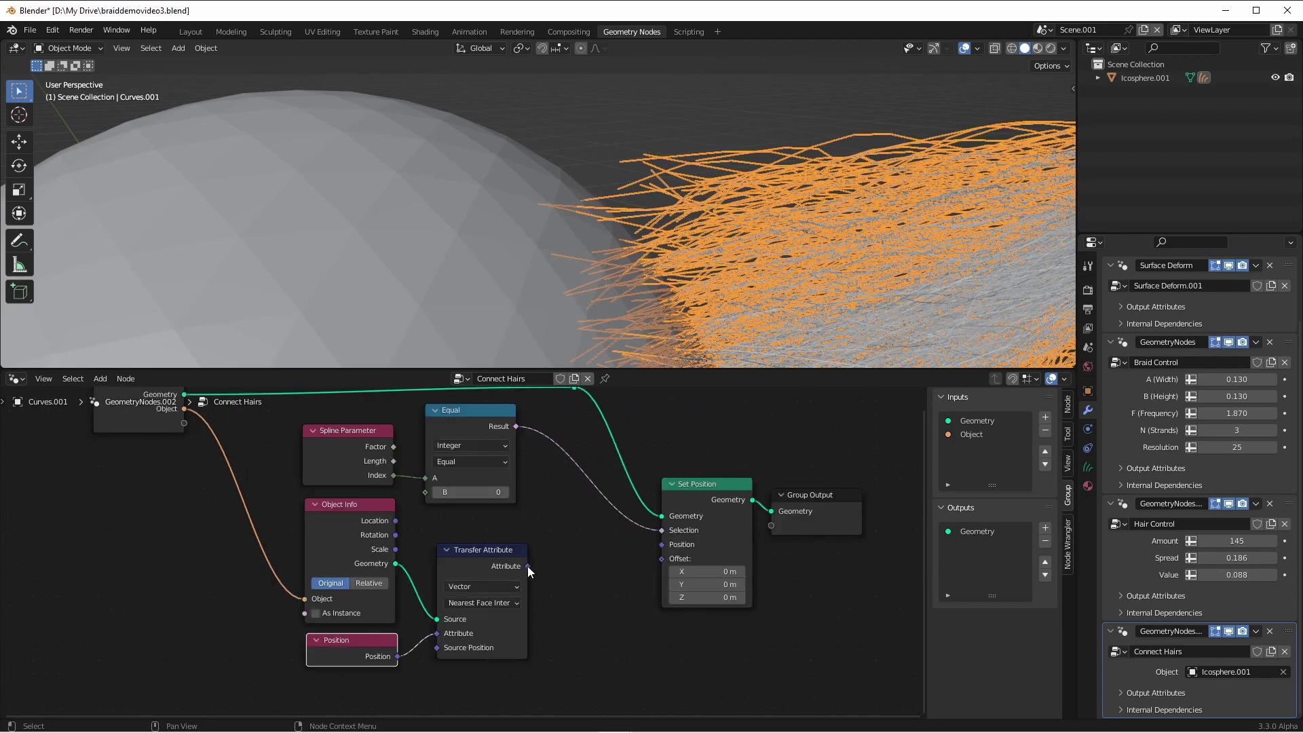
left_click_drag(529, 566, 547, 560)
left_click_drag(547, 561, 669, 543)
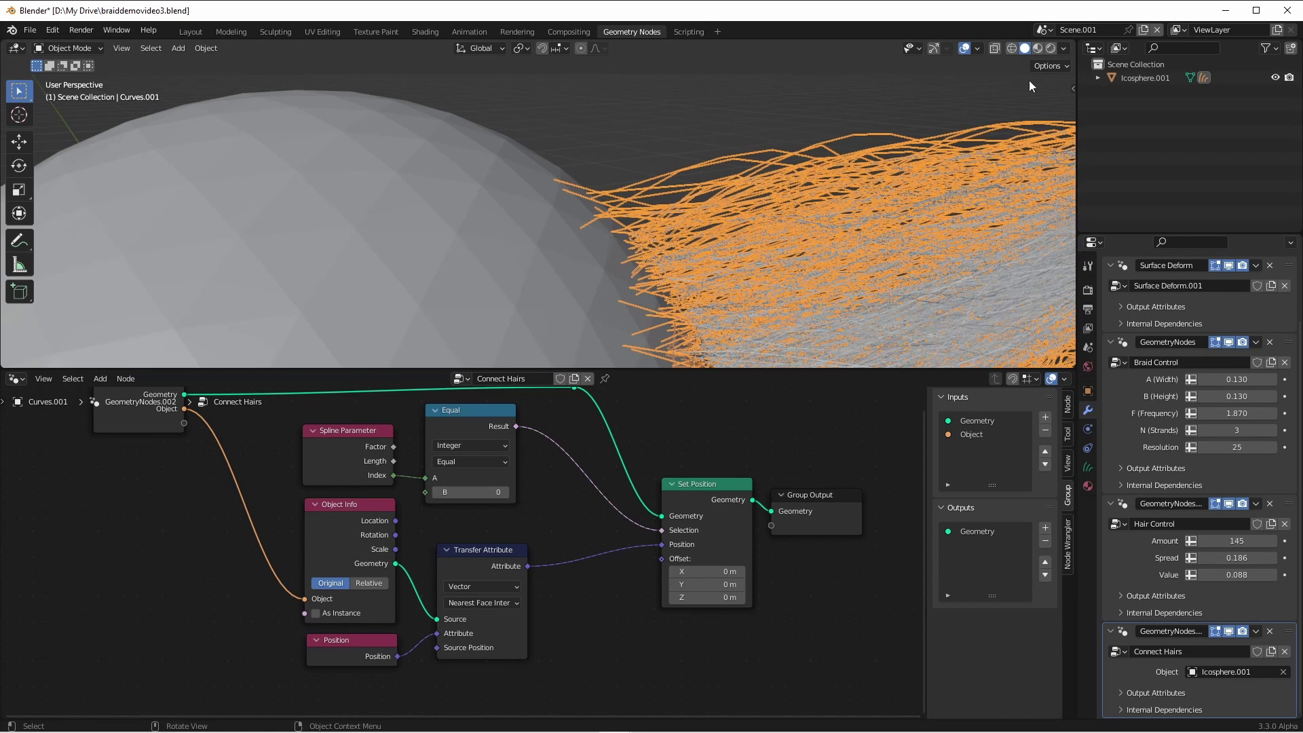
Step: Show the deselected hair in Rendered shading, briefly cutting then restoring the Position link
left_click(946, 98)
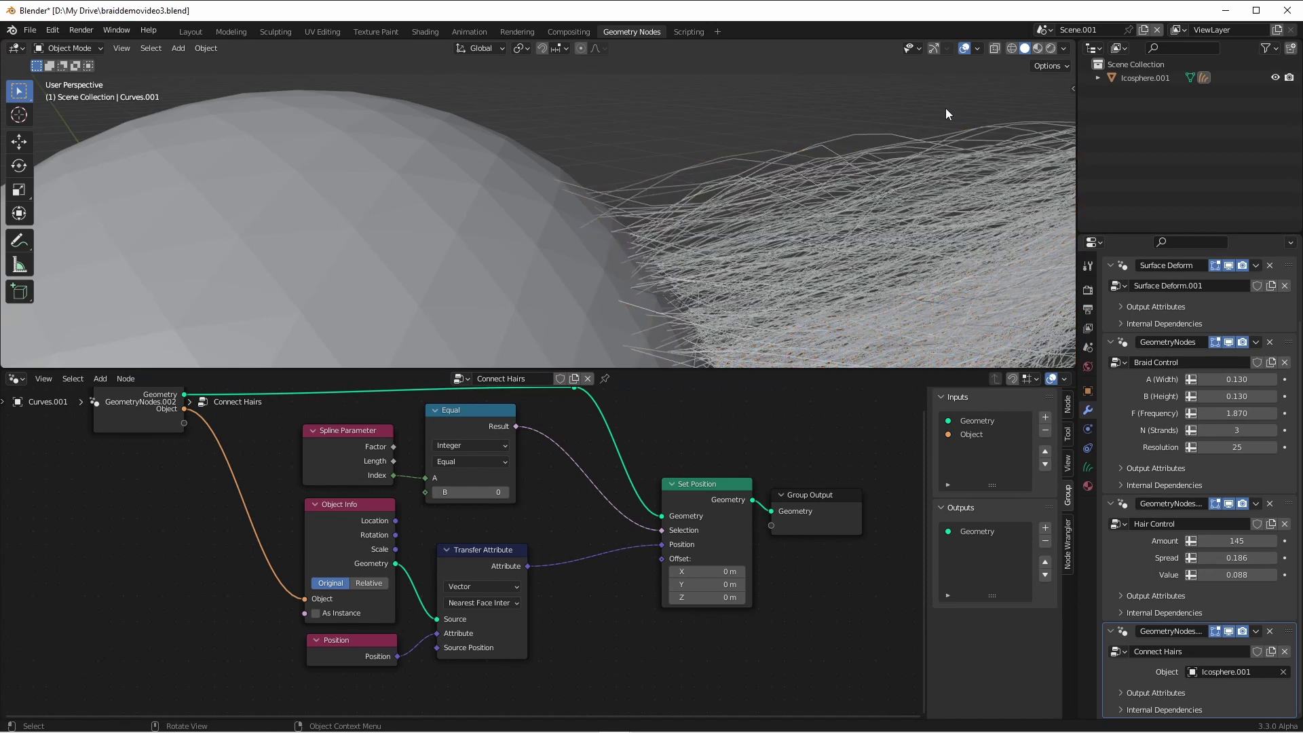
left_click(1088, 290)
left_click(1050, 49)
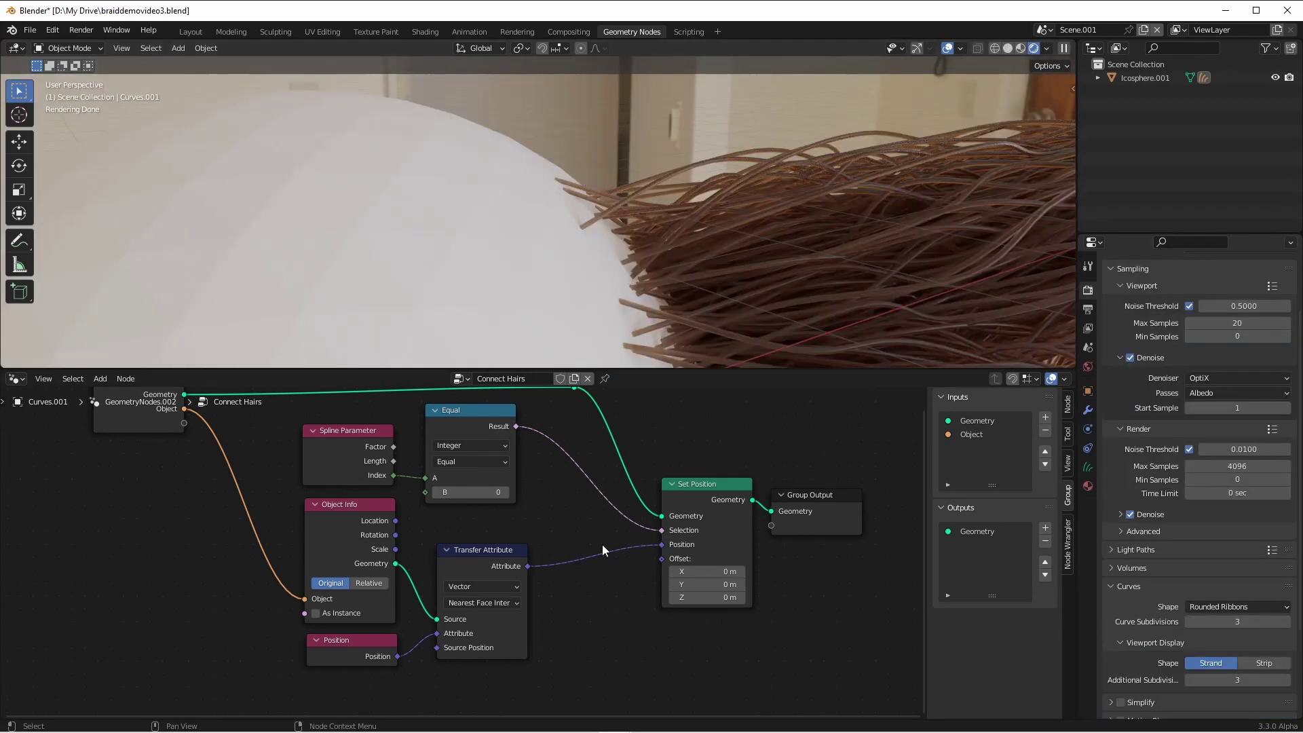
right_click_drag(589, 536, 604, 600, "ctrl")
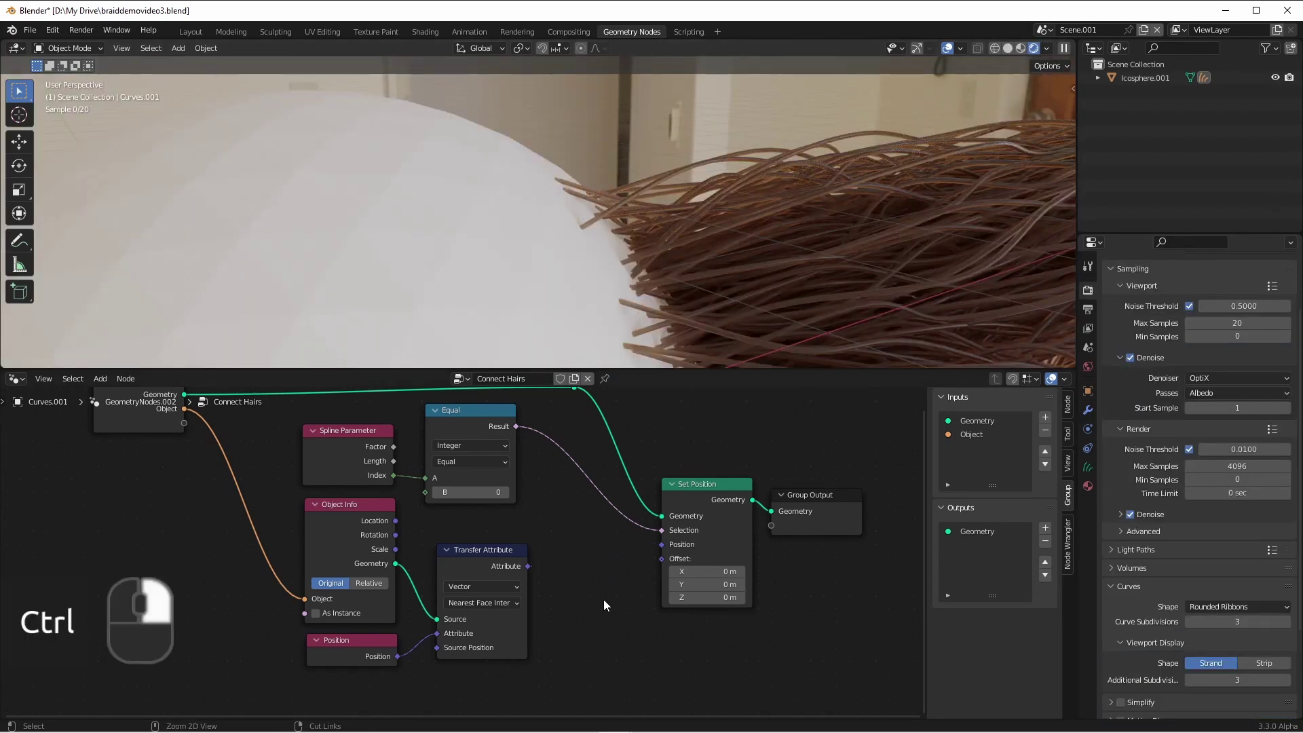
key("ctrl+z")
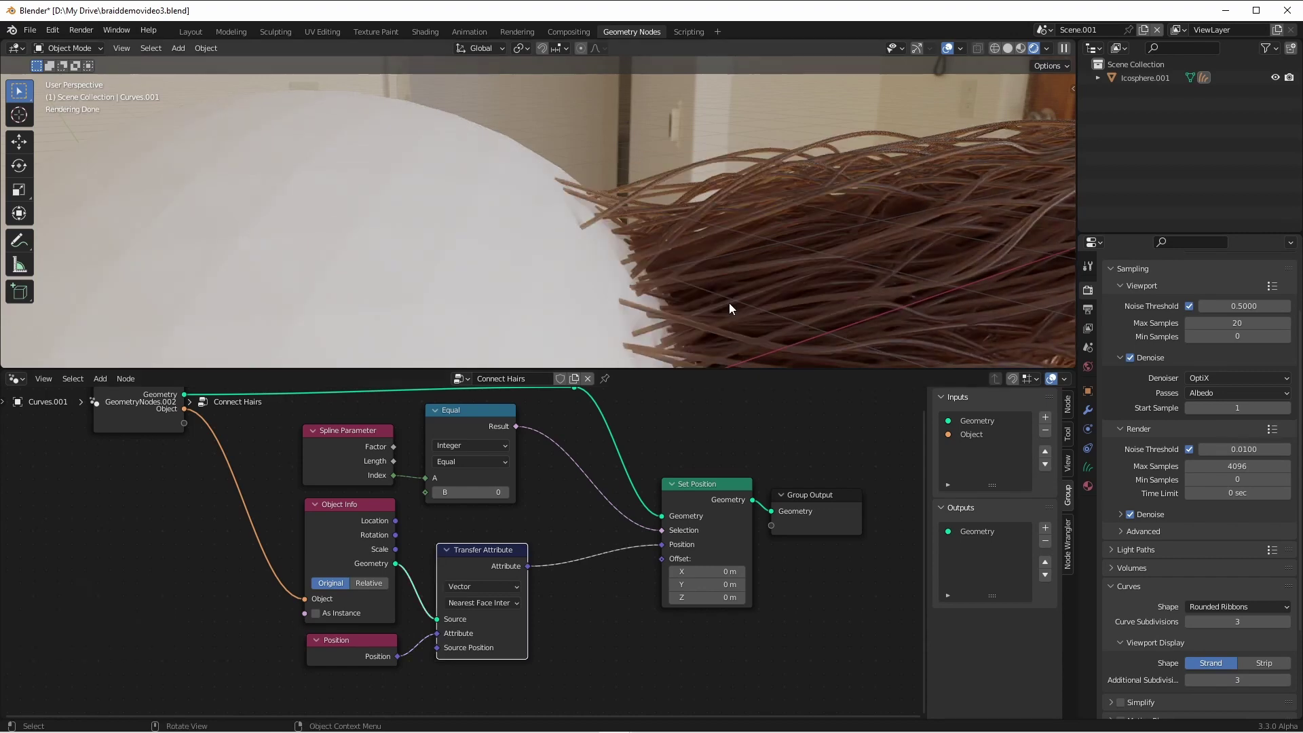
scroll(601, 552, "down", 1, "shift")
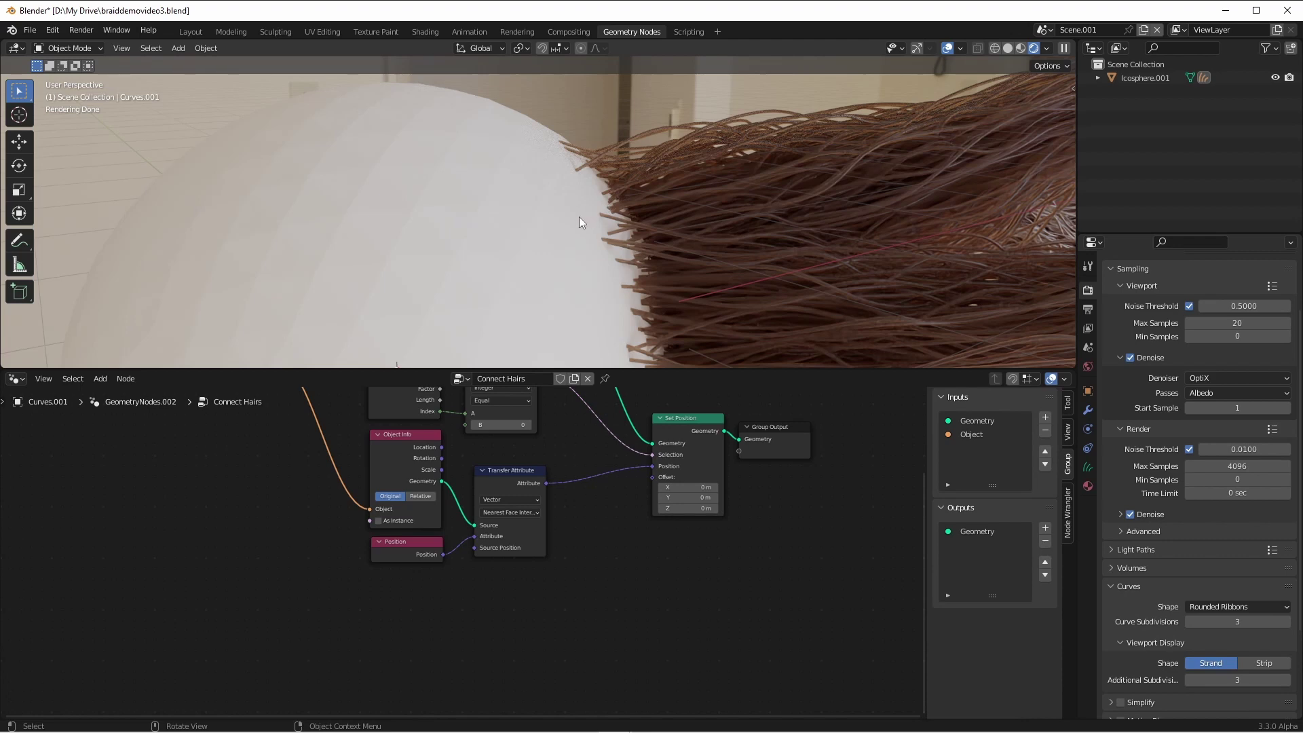
Step: Duplicate the Transfer Attribute node and feed Object Info's Geometry into its Source
key("ctrl+z")
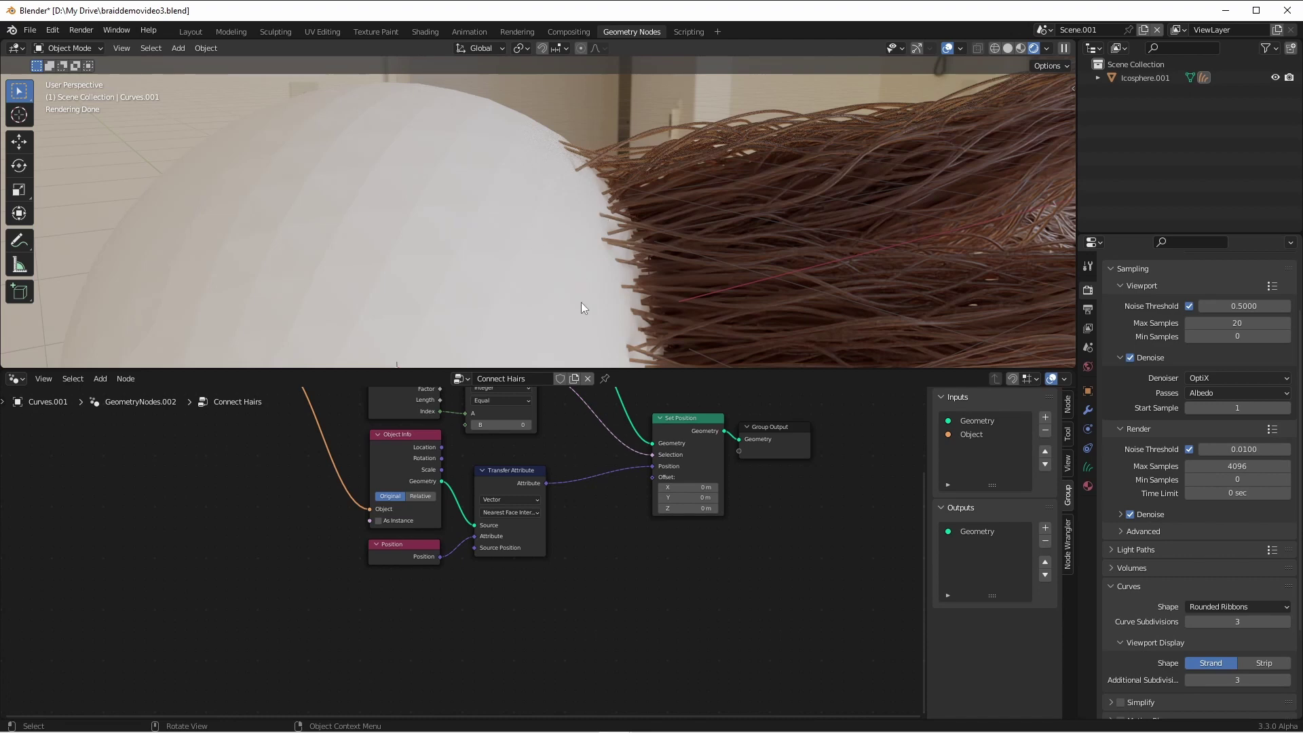
scroll(477, 535, "up", 2)
key("shift+d")
left_click(522, 603)
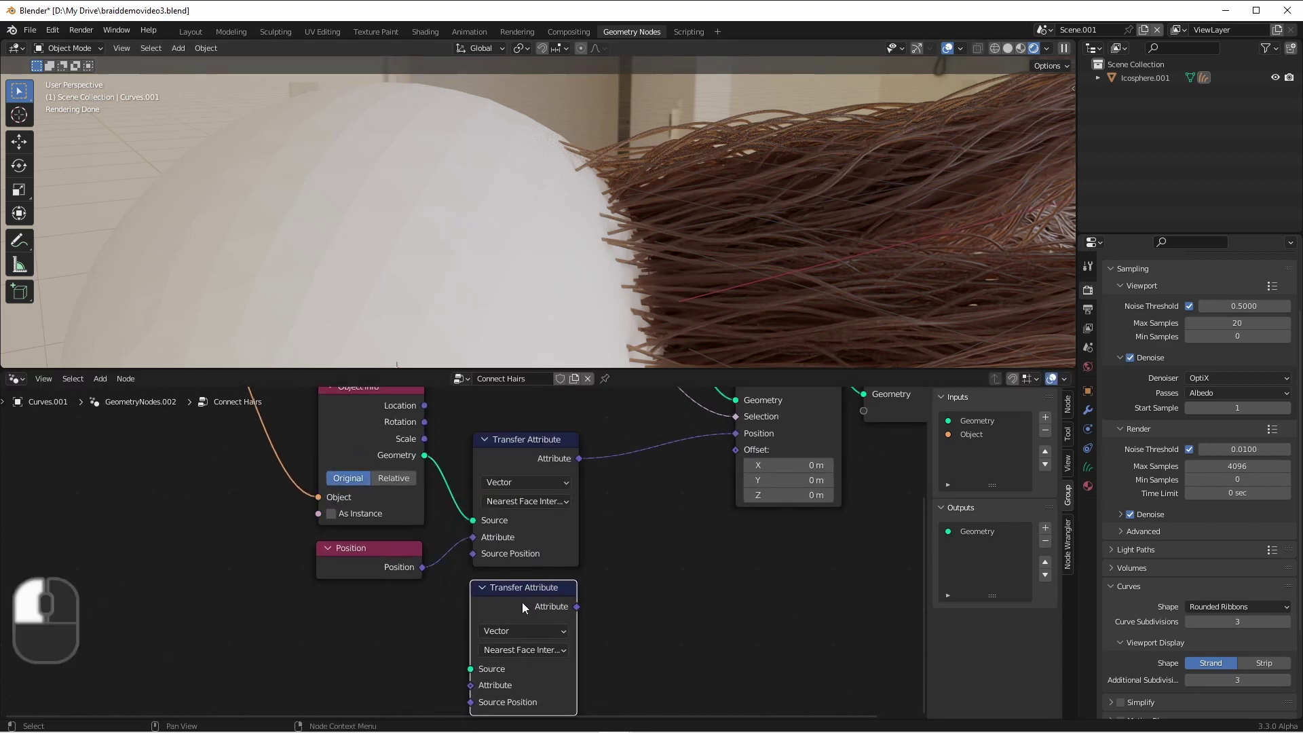
left_click_drag(424, 454, 470, 668)
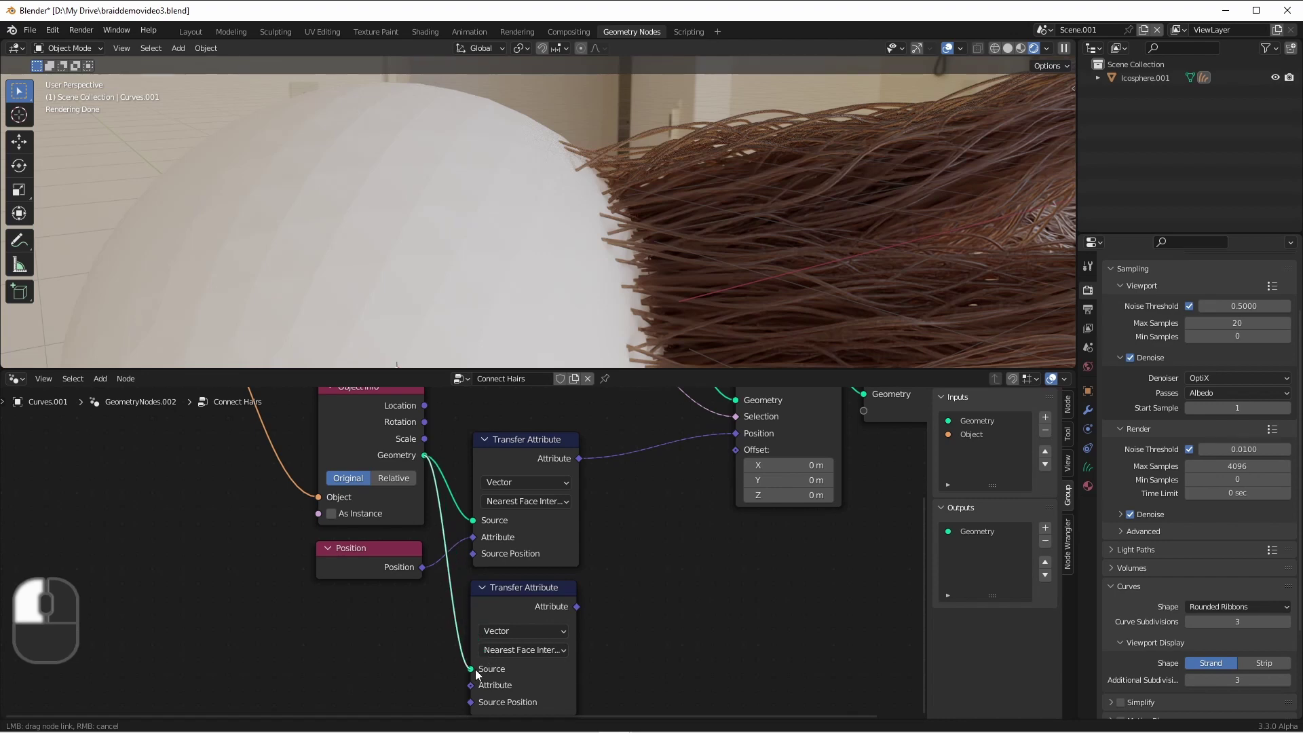
Step: Add a Normal input node linked to the duplicate's Attribute
scroll(475, 669, "down", 2, "shift")
key("shift+a")
mouse_move(336, 433)
left_click(437, 615)
left_click(406, 628)
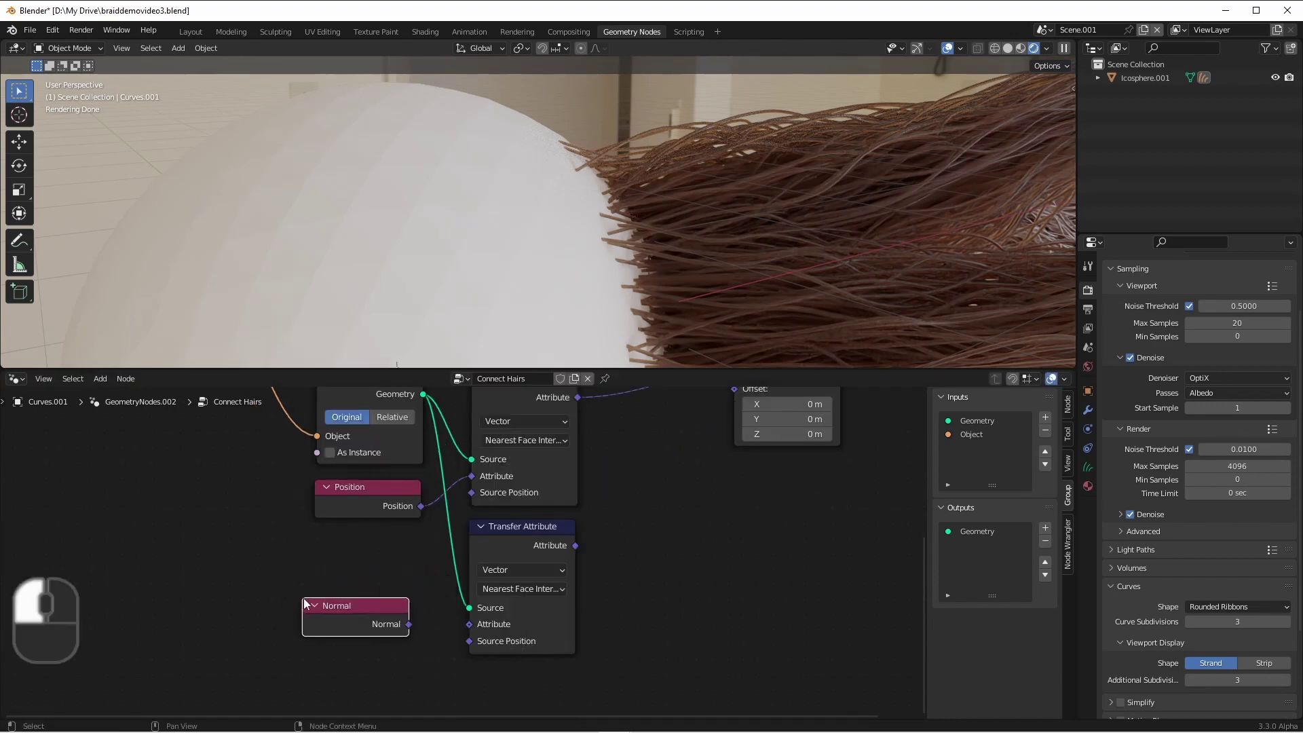
left_click_drag(408, 624, 468, 624)
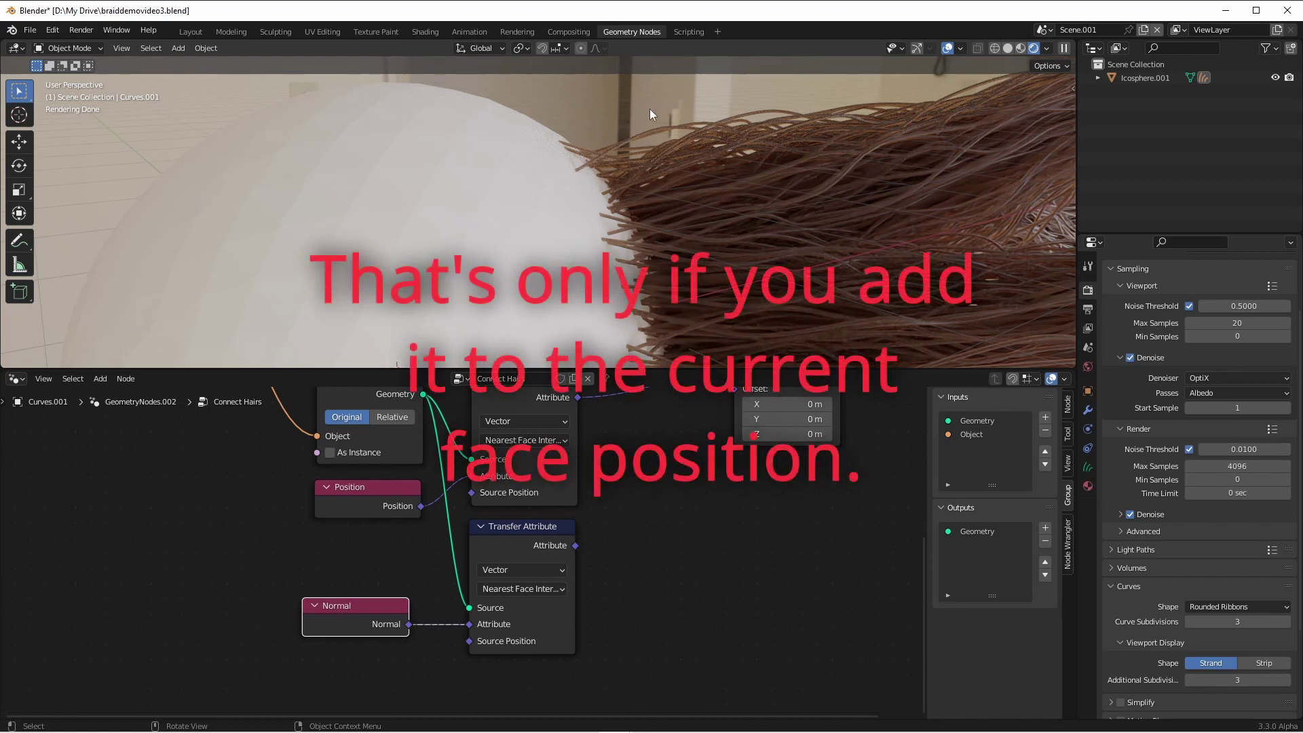
scroll(589, 610, "down", 2)
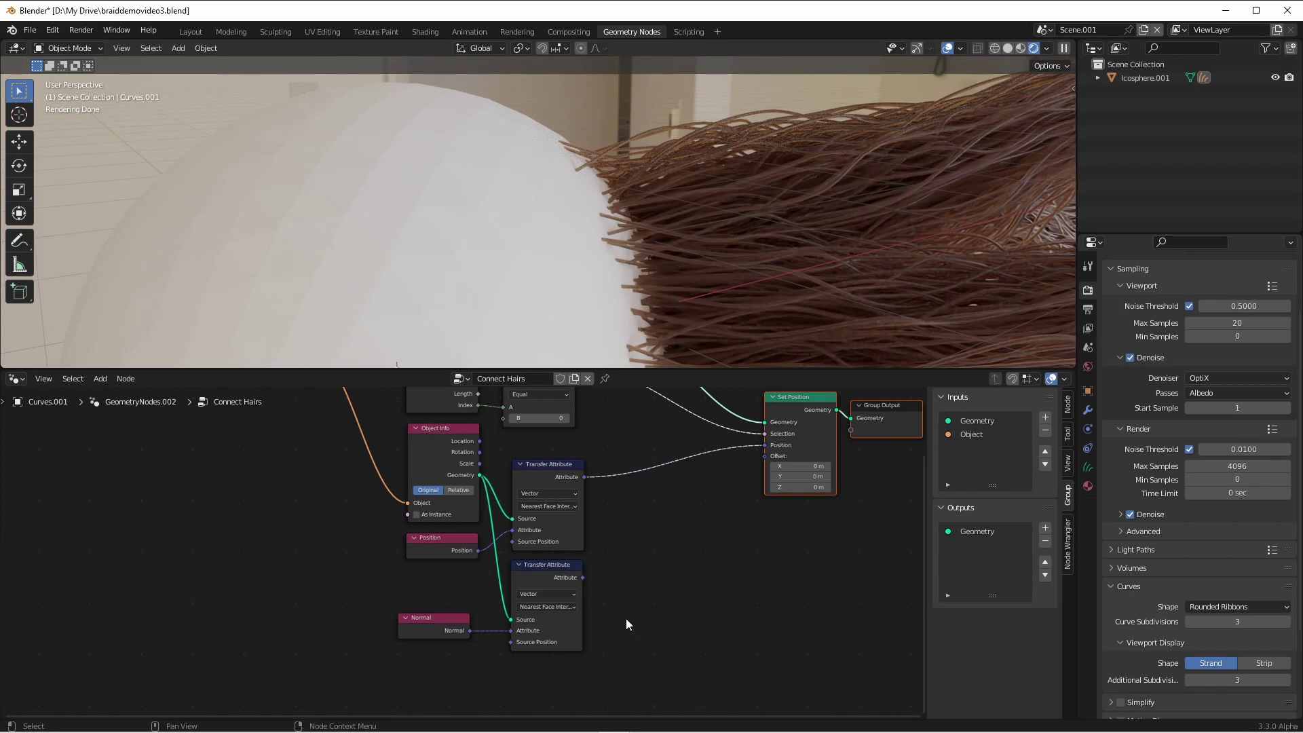
Step: Add a Vector Math node set to the Scale operation
scroll(609, 607, "up", 2)
scroll(611, 577, "down", 1, "shift")
key("shift+a")
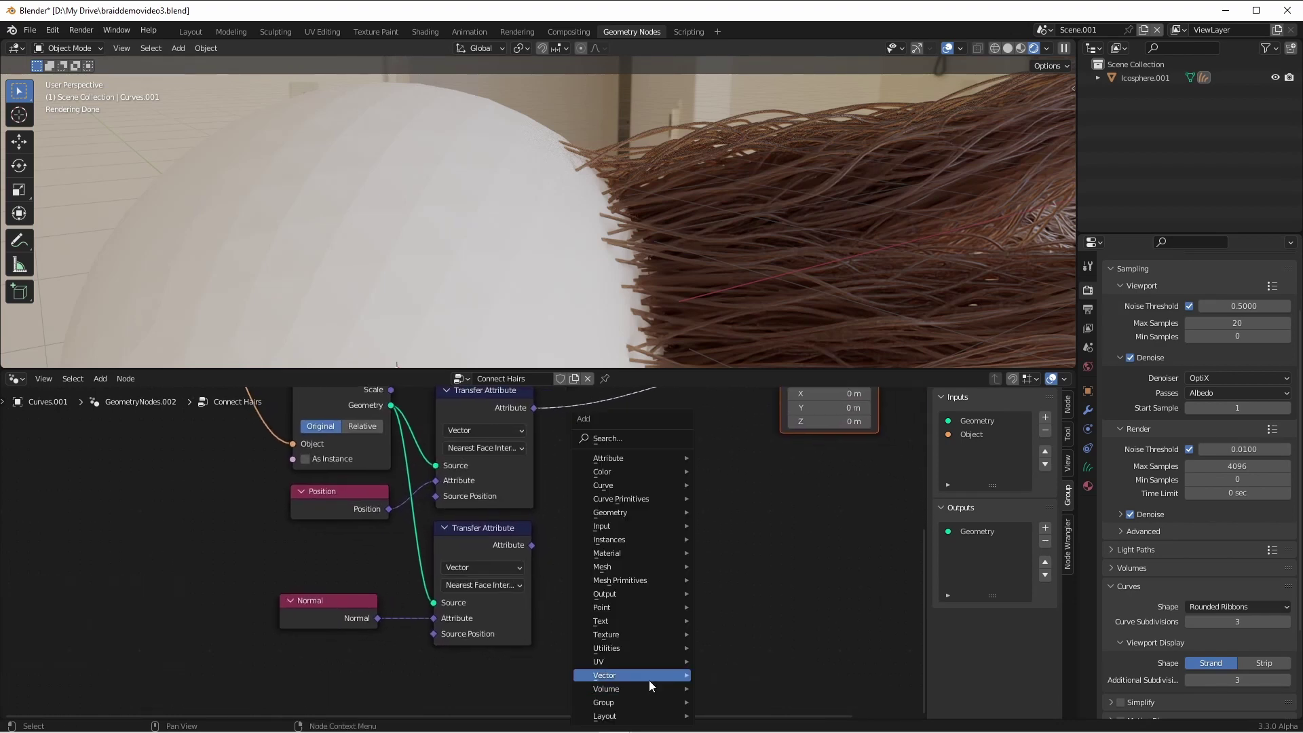
mouse_move(645, 678)
left_click(711, 656)
left_click(559, 462)
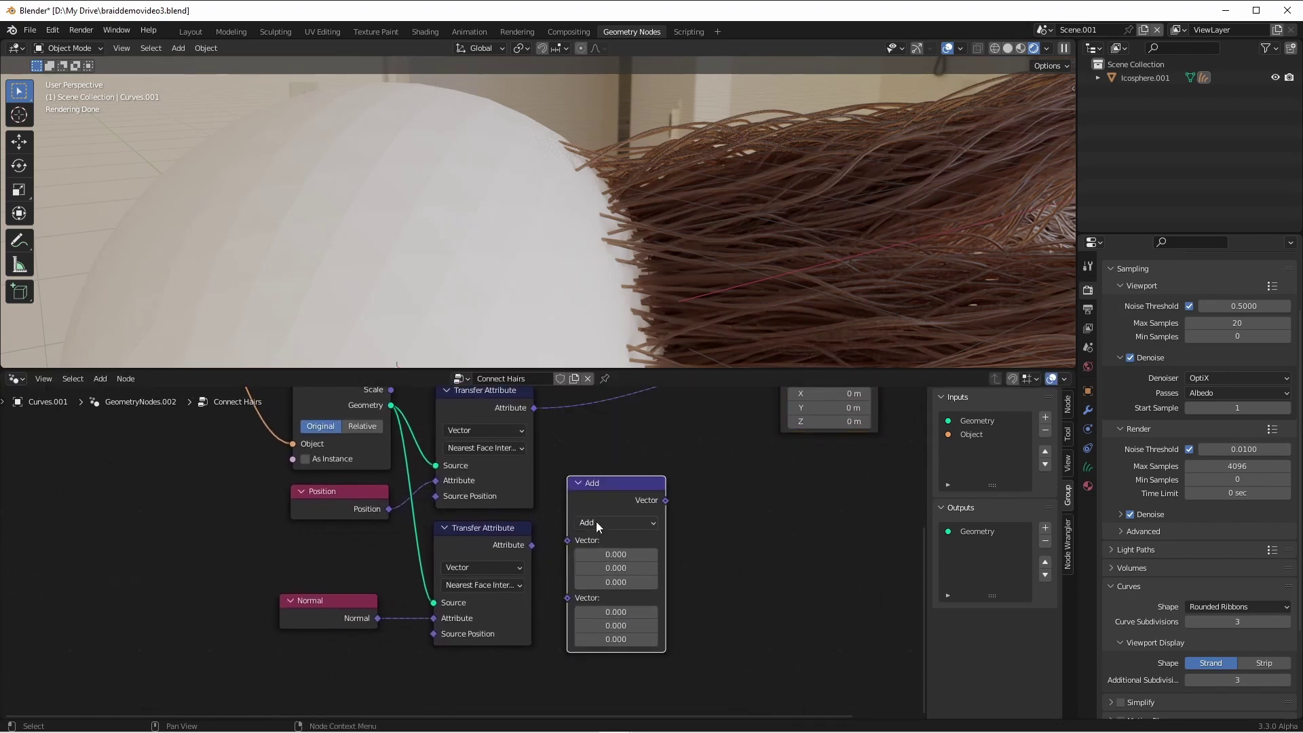
left_click(597, 526)
left_click(603, 292)
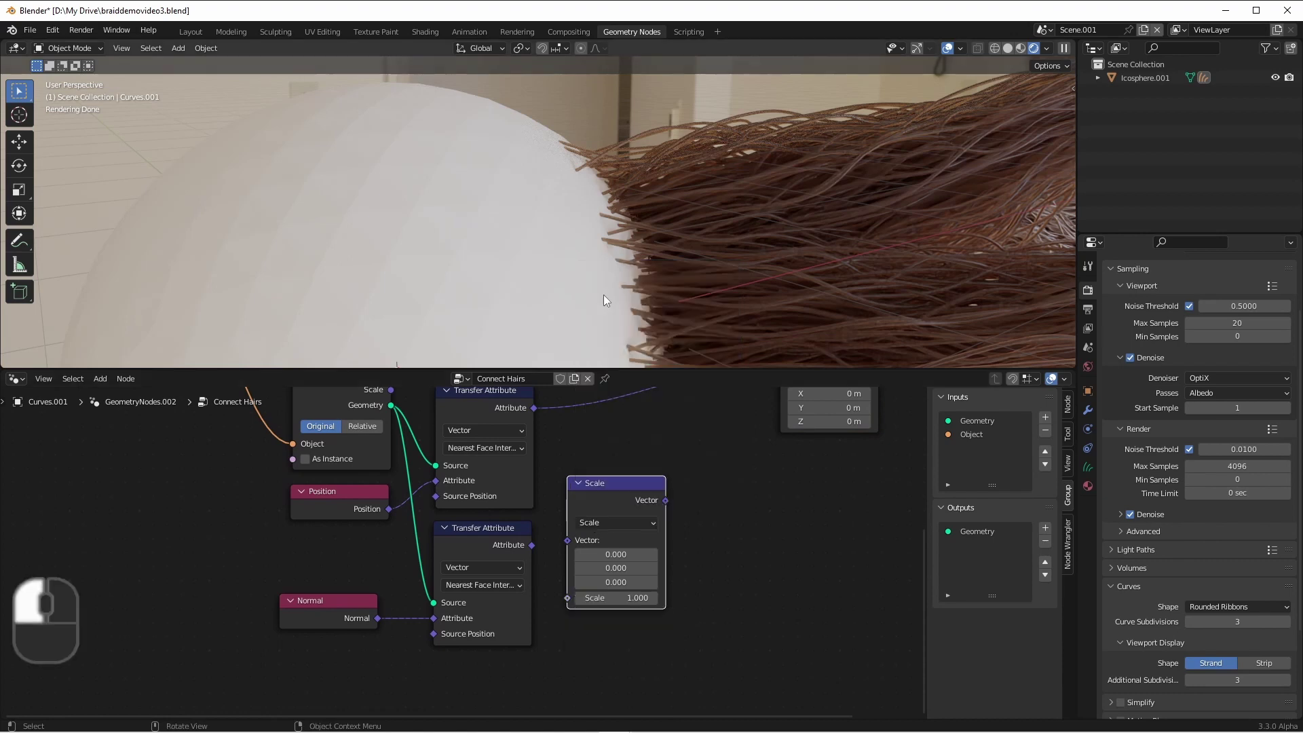
Step: Feed the transferred normal into the Scale node and set its scale to 0.1
left_click_drag(532, 544, 567, 540)
left_click(633, 555)
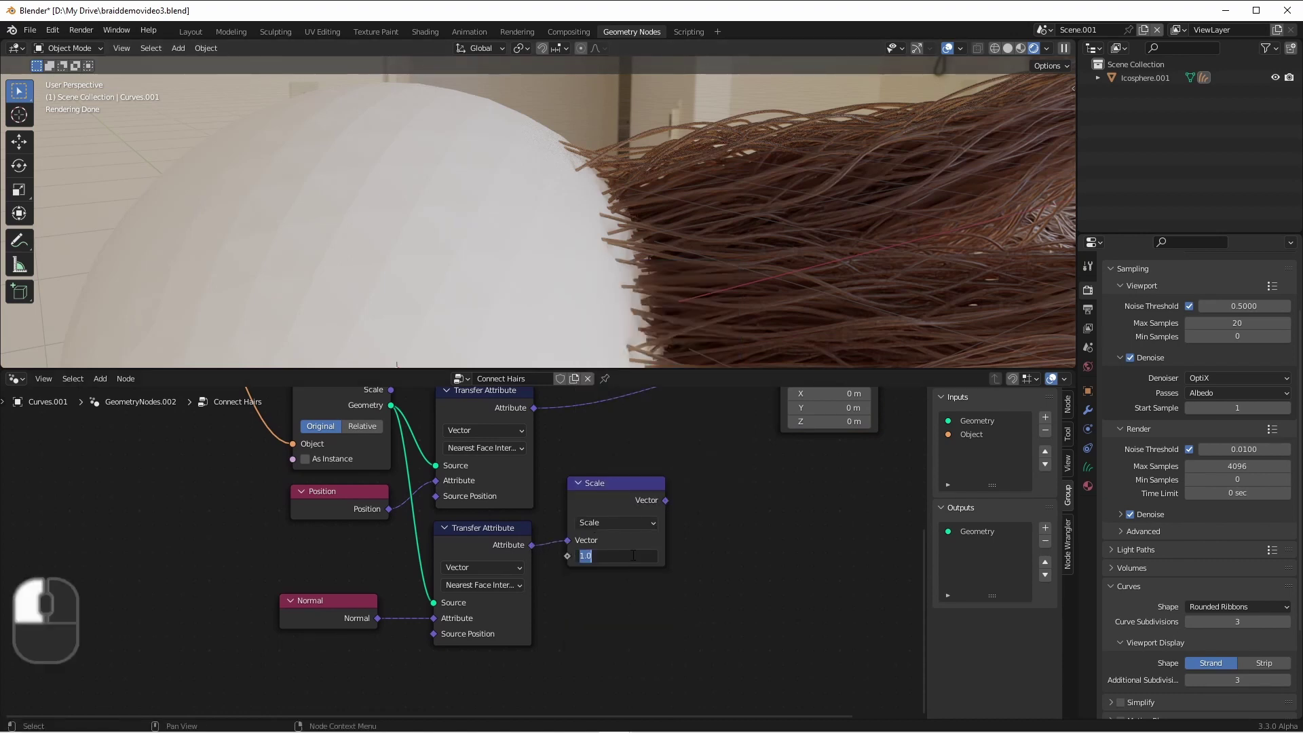
type("0.1")
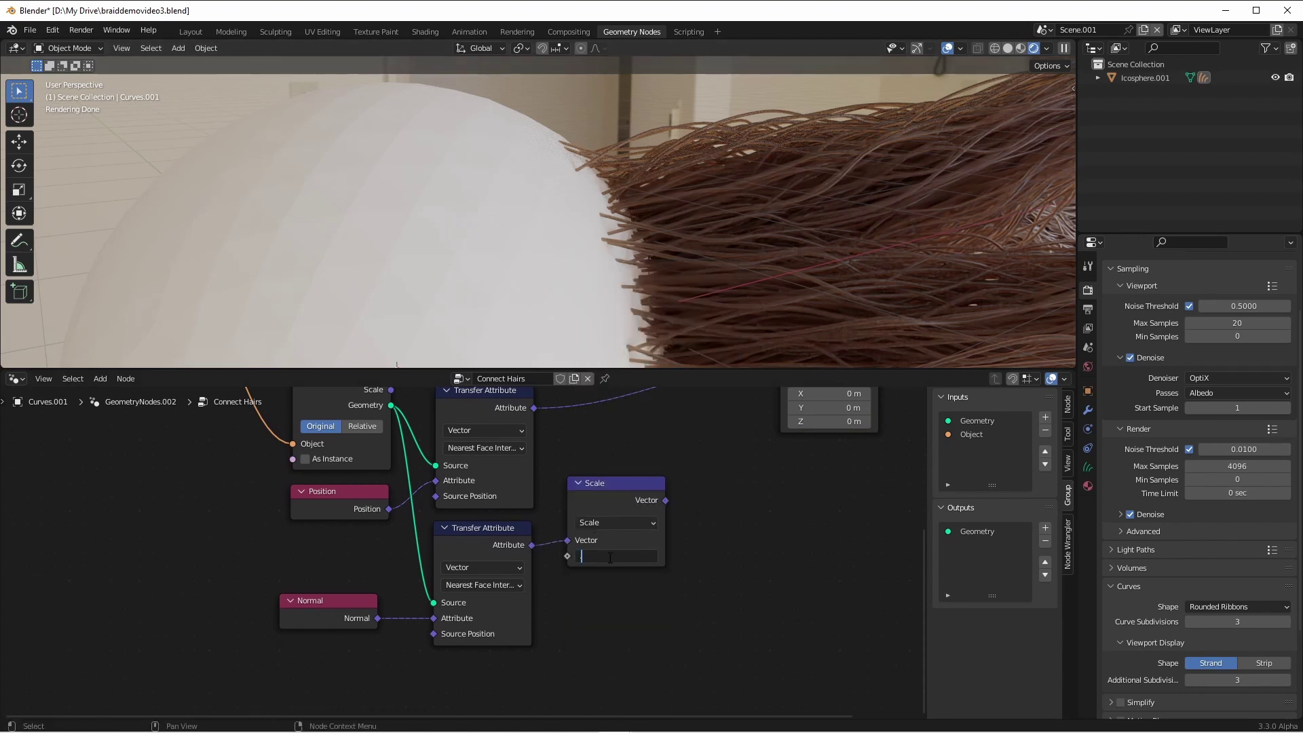
key("Return")
middle_click_drag(622, 495, 589, 538)
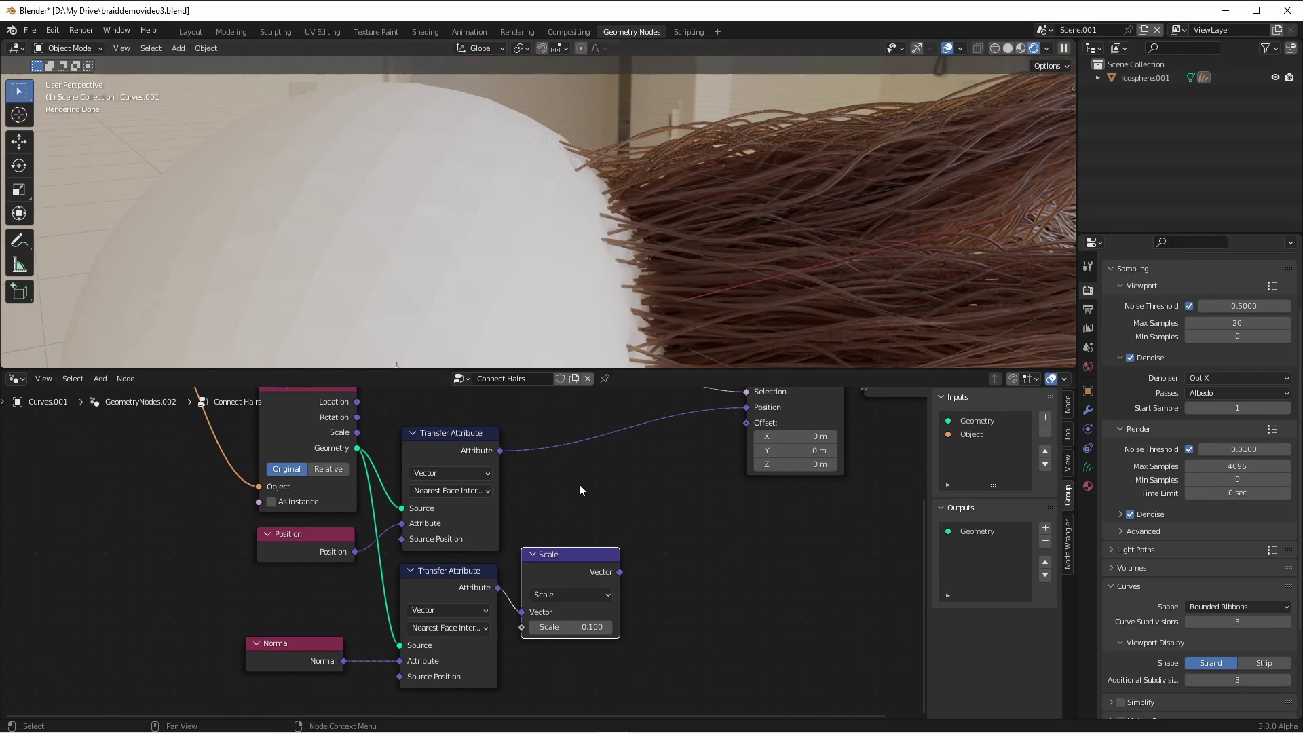
left_click_drag(451, 435, 453, 431)
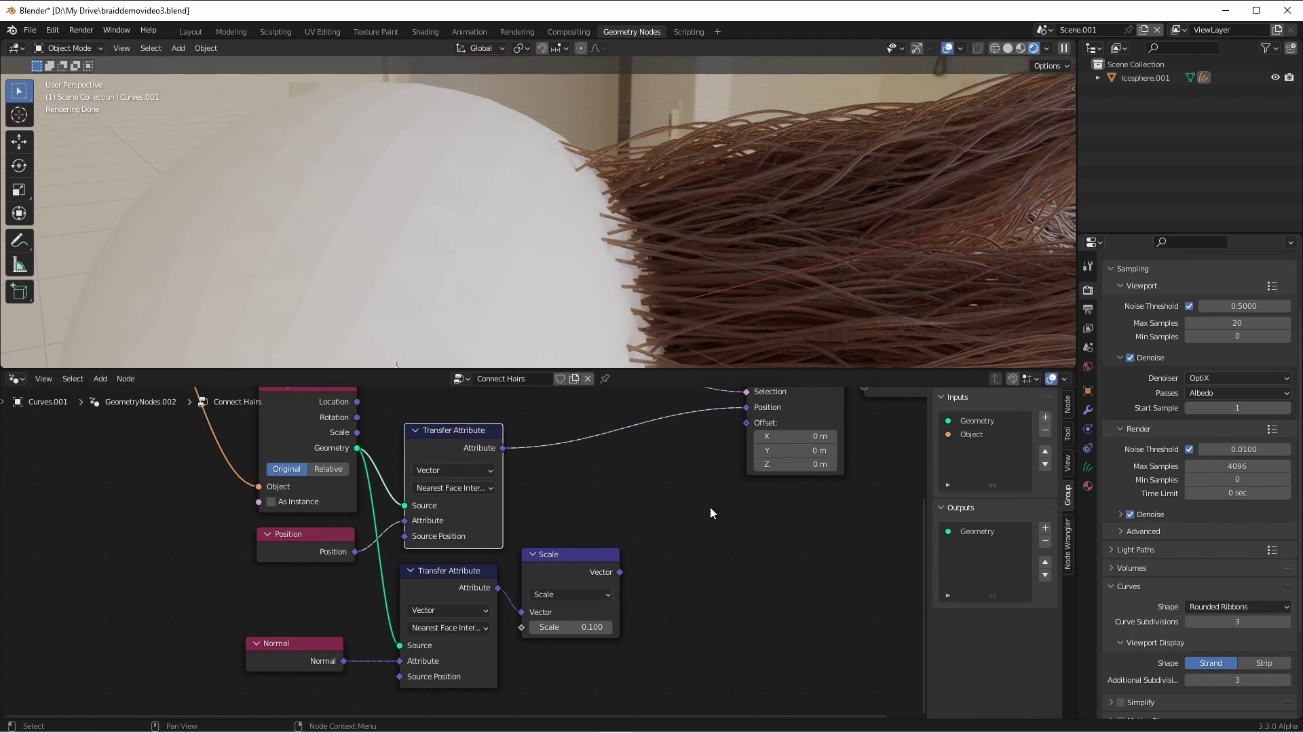
Step: Duplicate the Scale node as Subtract, removing the scaled normal from the position feeding Set Position
left_click(573, 555)
key("shift+d")
left_click(699, 565)
left_click(699, 565)
left_click(678, 343)
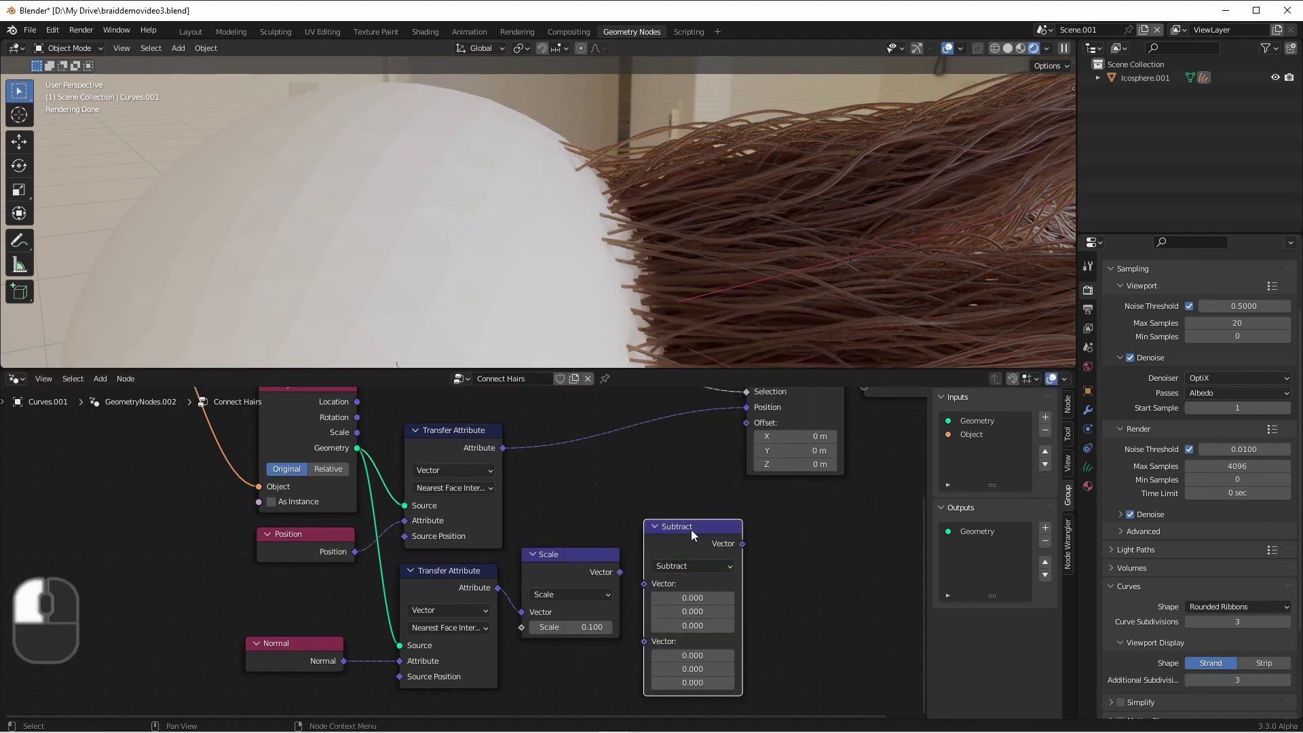
left_click_drag(697, 527, 688, 435)
left_click_drag(619, 588, 592, 491)
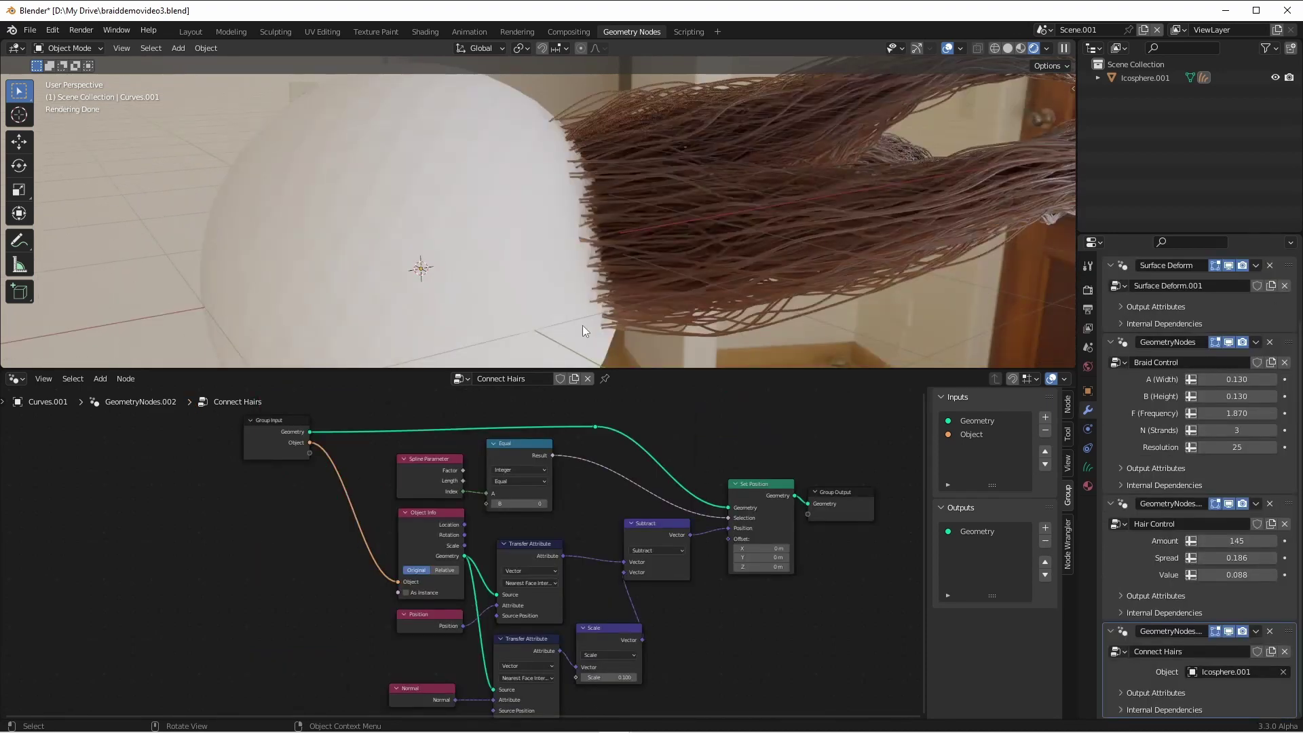
Step: Compare the Connect Hairs effect on and off, then expose the Scale node's factor as a group input
left_click(1229, 631)
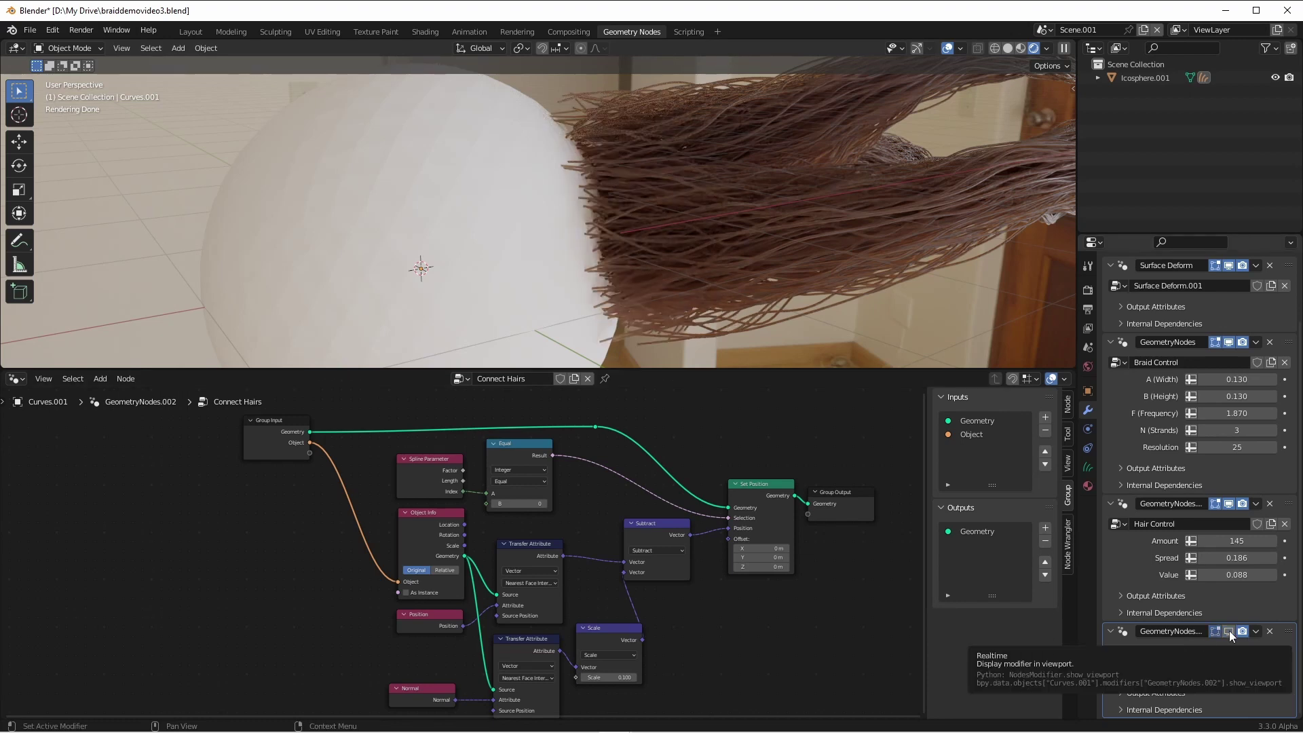
left_click(1228, 630)
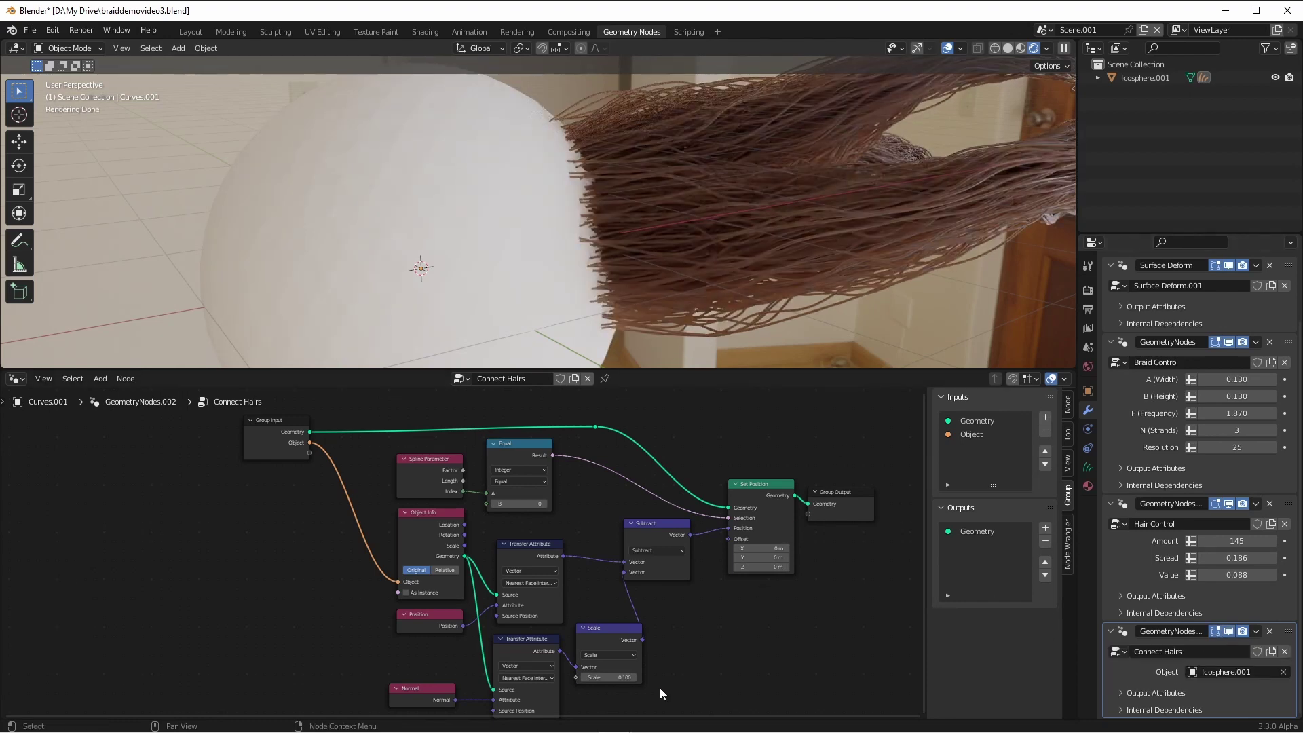
middle_click_drag(660, 686, 614, 658)
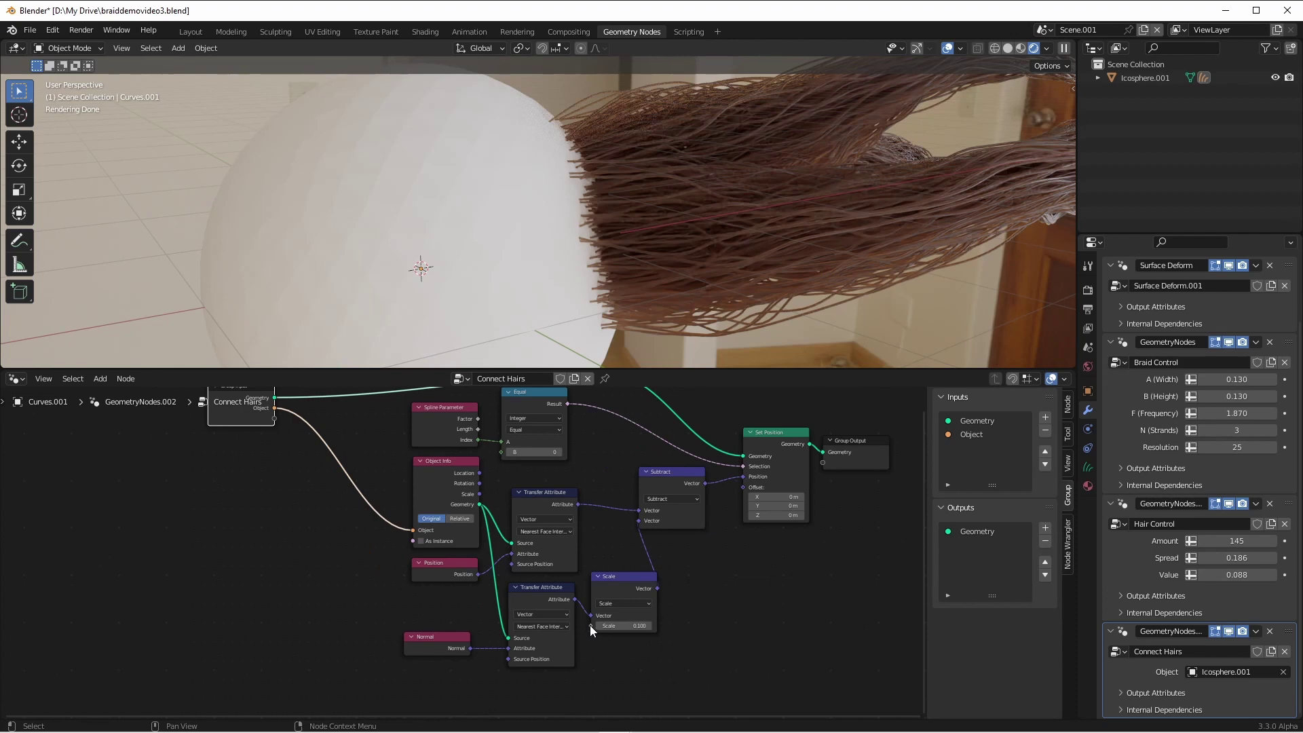
left_click_drag(591, 626, 276, 424)
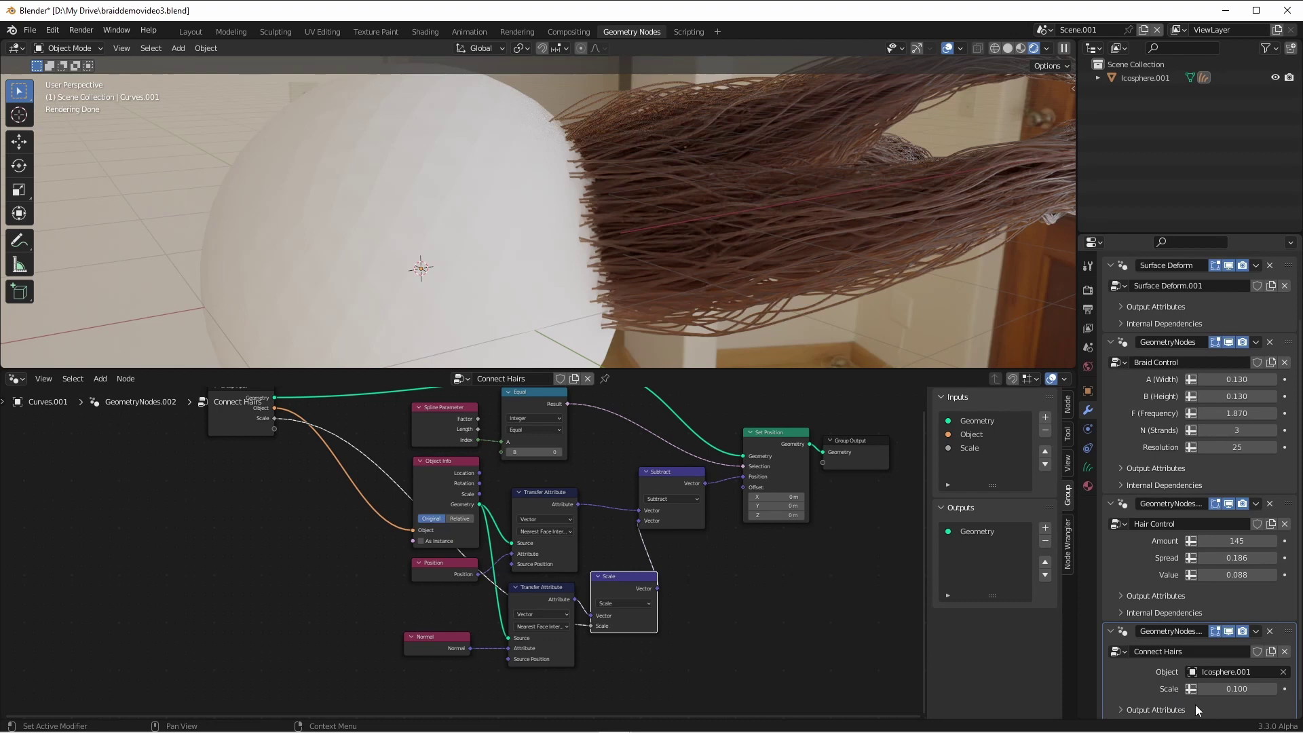